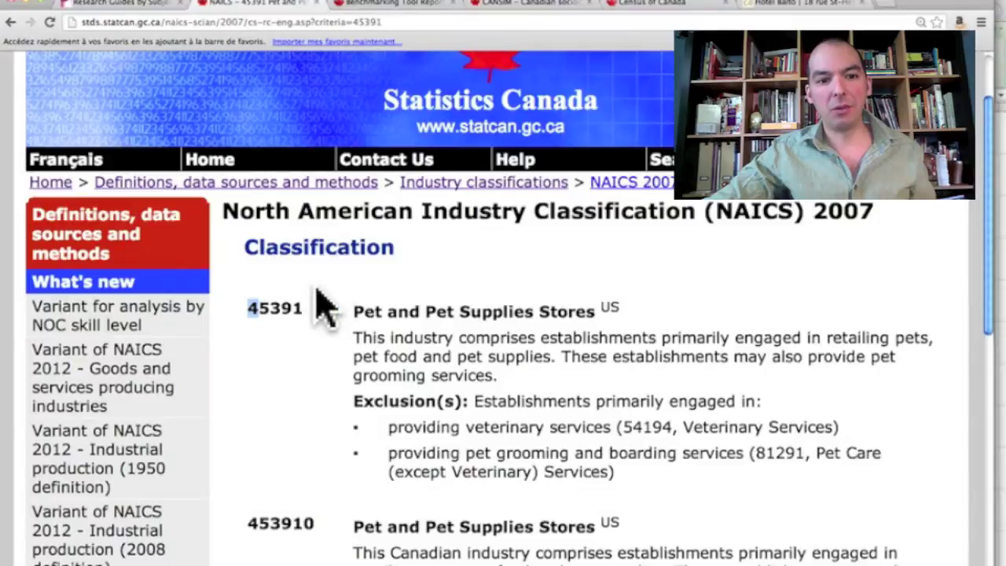
Highlight the pet store industry code 45391, and find the SME Benchmarking Tool among the business research guide's top databases.
left_click(312, 305)
left_click_drag(305, 311, 249, 312)
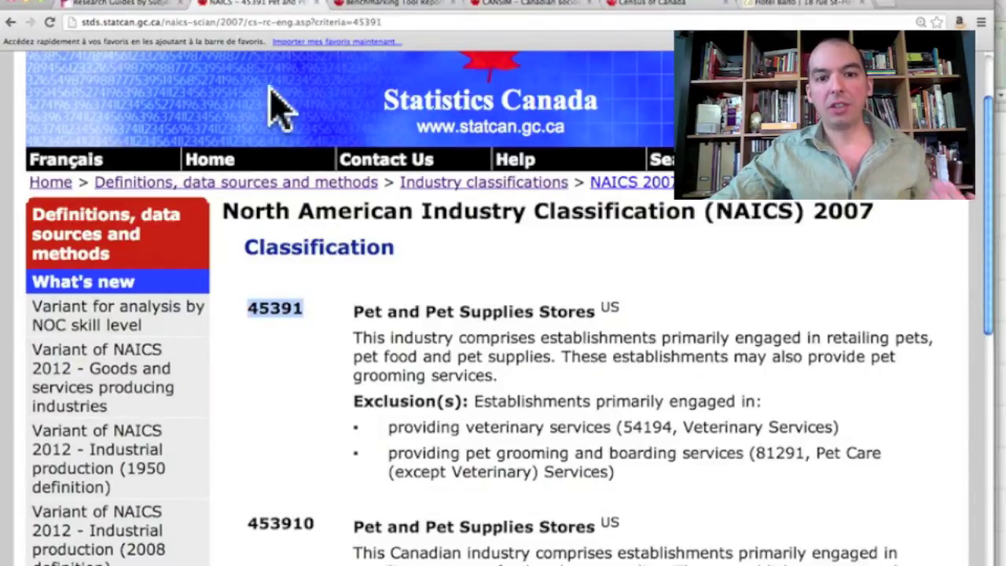
left_click(160, 5)
scroll(561, 359, "up", 10)
scroll(561, 359, "up", 5)
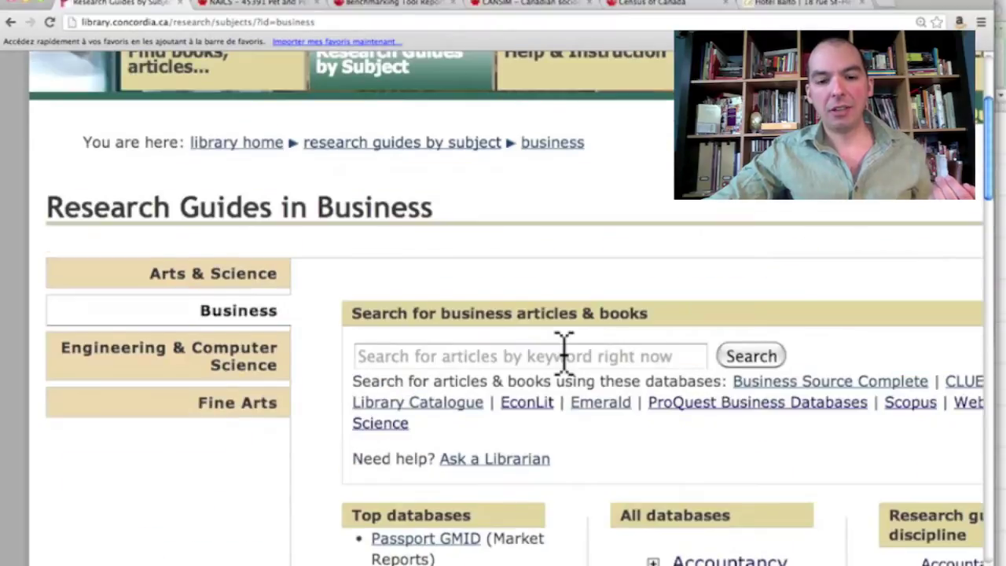
scroll(565, 363, "down", 5)
scroll(564, 361, "down", 3)
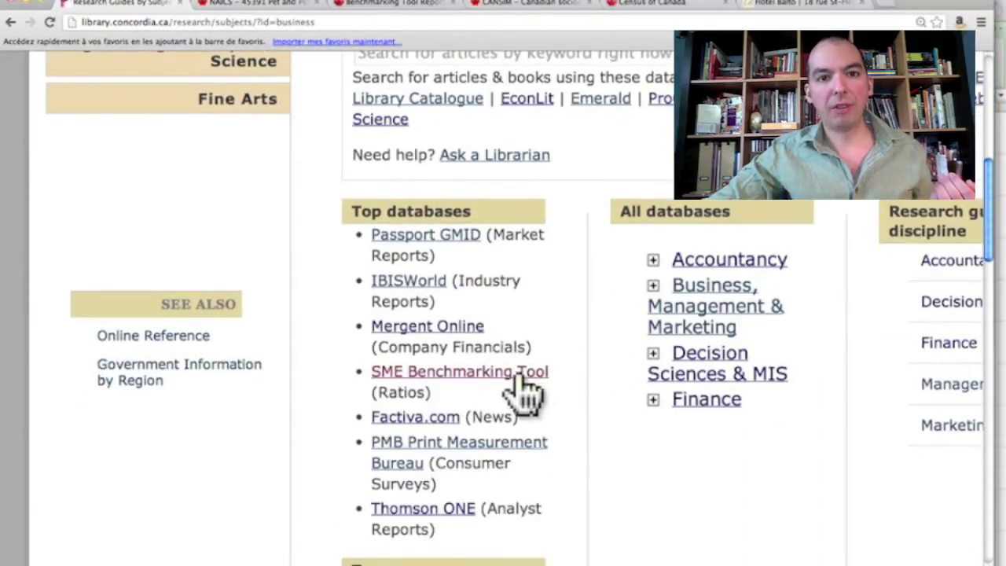
left_click(406, 4)
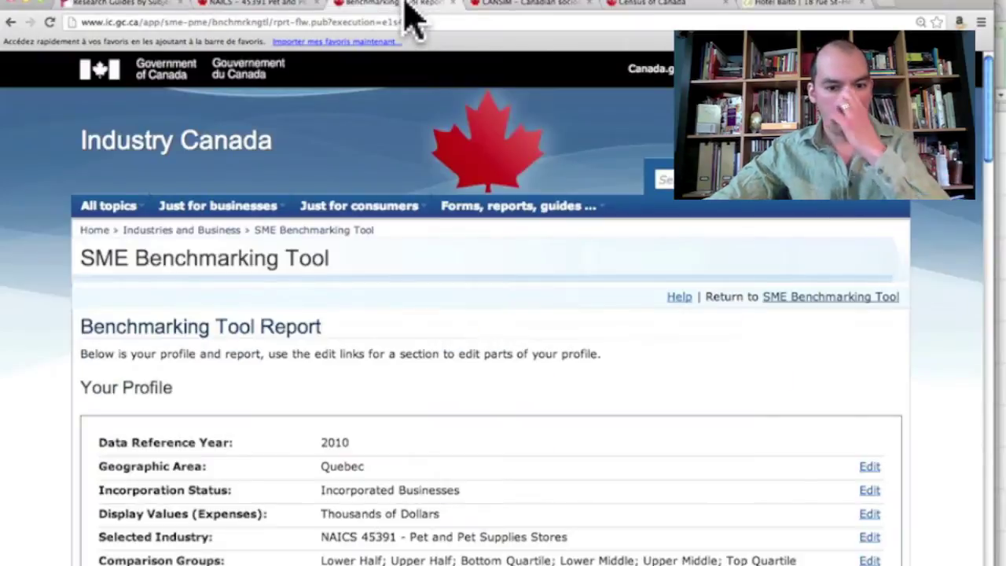
scroll(500, 297, "down", 3)
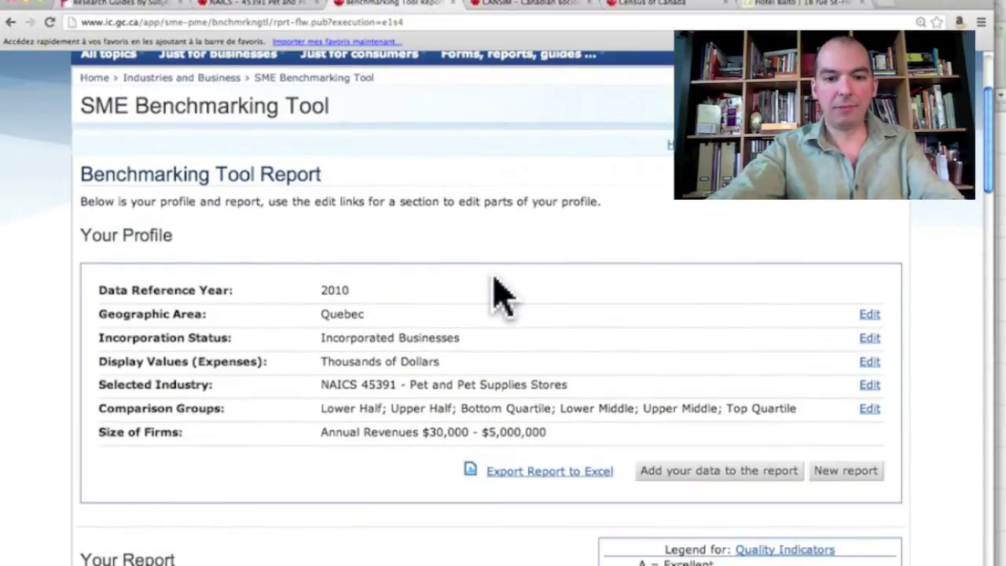
key("super+plus")
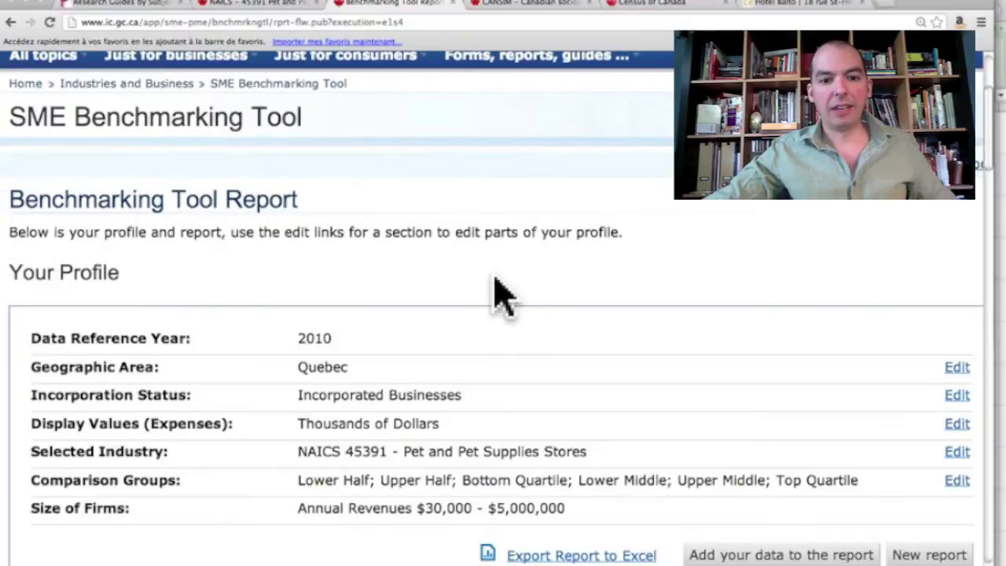
scroll(495, 294, "down", 4)
scroll(501, 295, "down", 6)
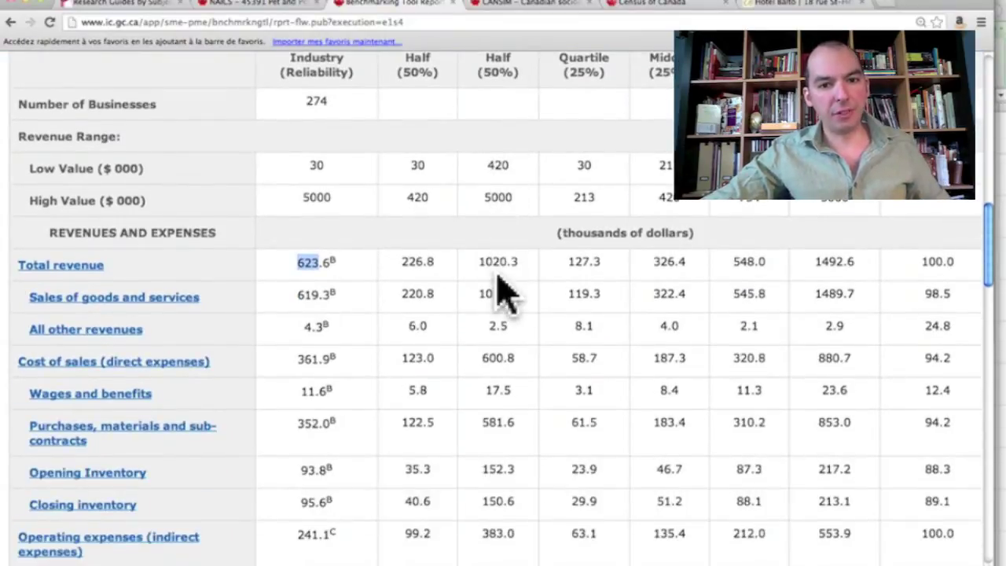
scroll(501, 295, "up", 10)
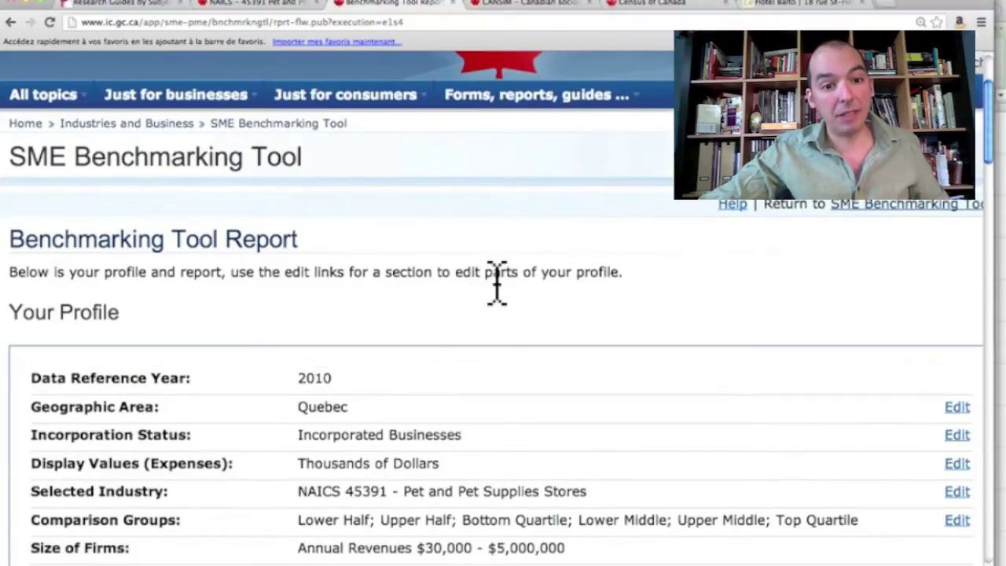
Highlight the selected industry in the report profile and the bottom quartile's total revenue in the table.
scroll(498, 292, "down", 2)
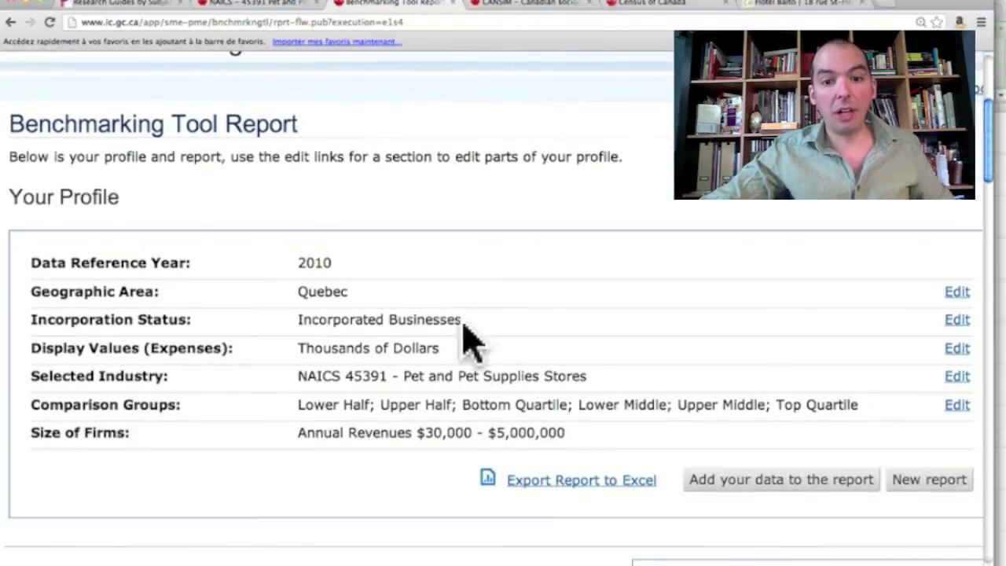
left_click_drag(590, 397, 403, 376)
scroll(493, 355, "down", 5)
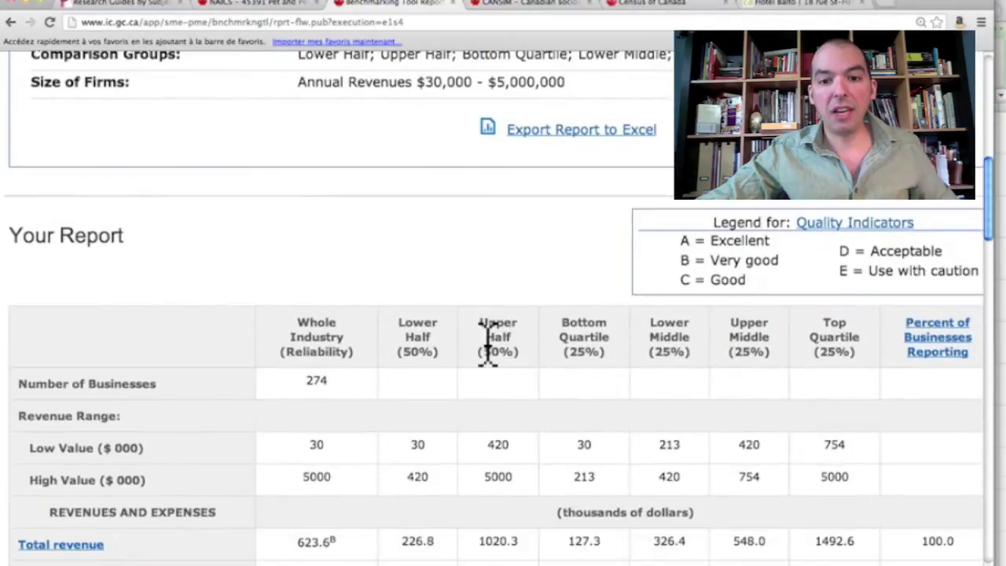
scroll(488, 337, "down", 3)
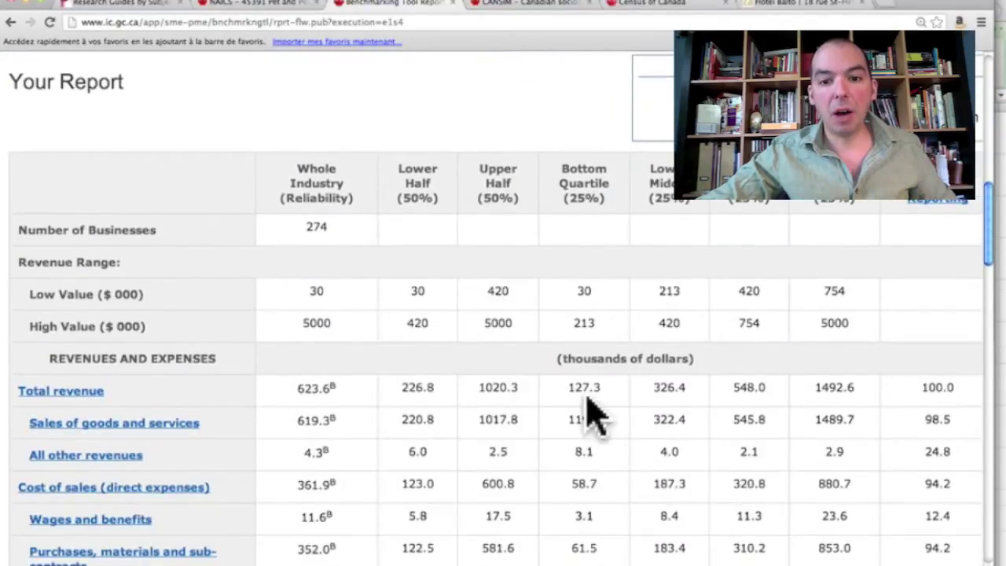
left_click_drag(602, 397, 564, 396)
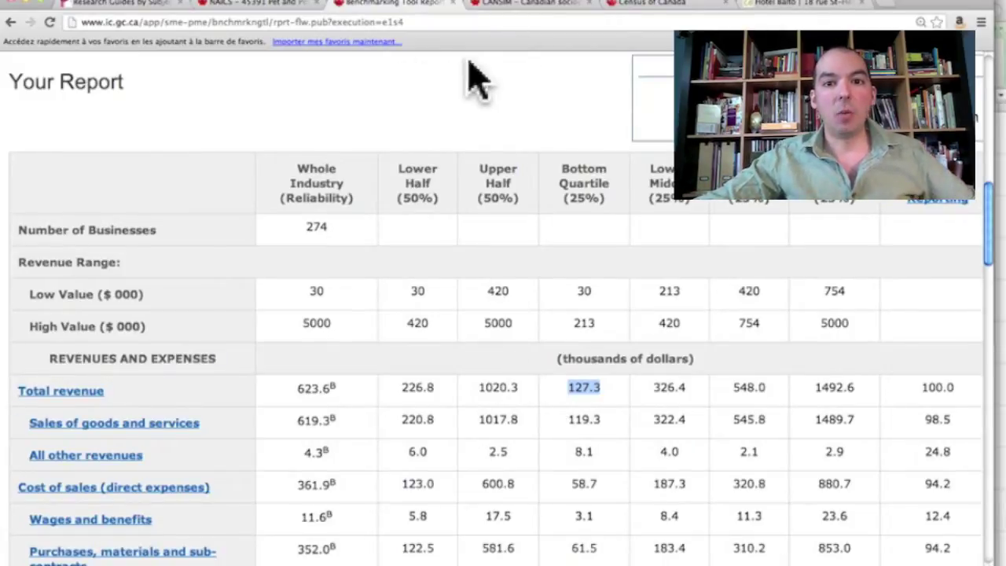
Search CANSIM for tables matching all of the words "household spending".
left_click(518, 3)
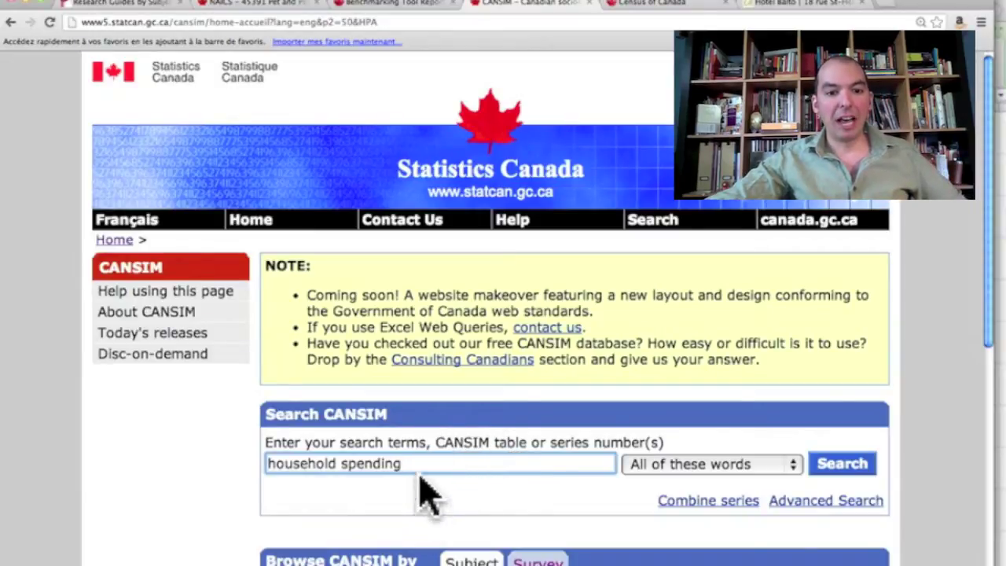
left_click_drag(415, 474, 224, 495)
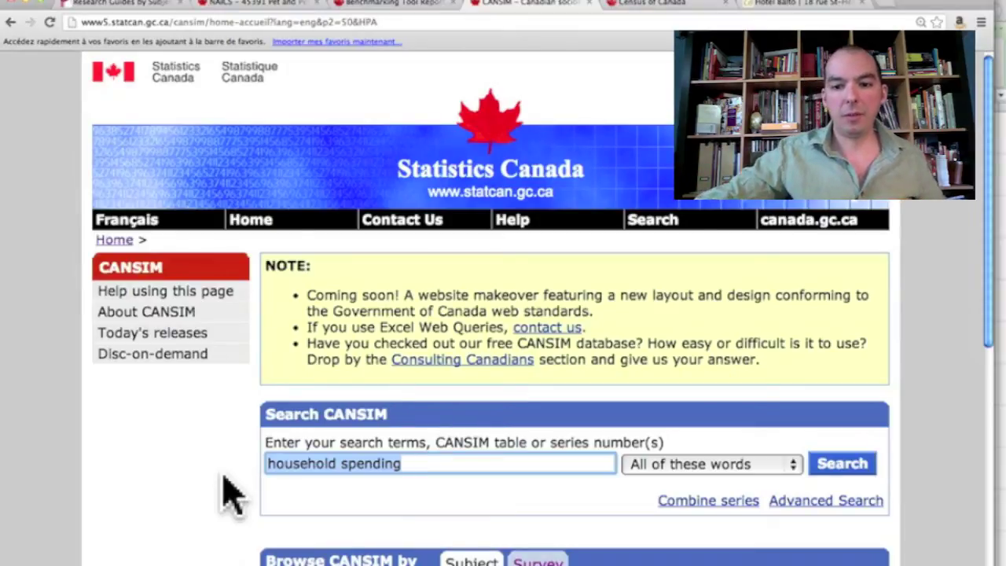
left_click(837, 470)
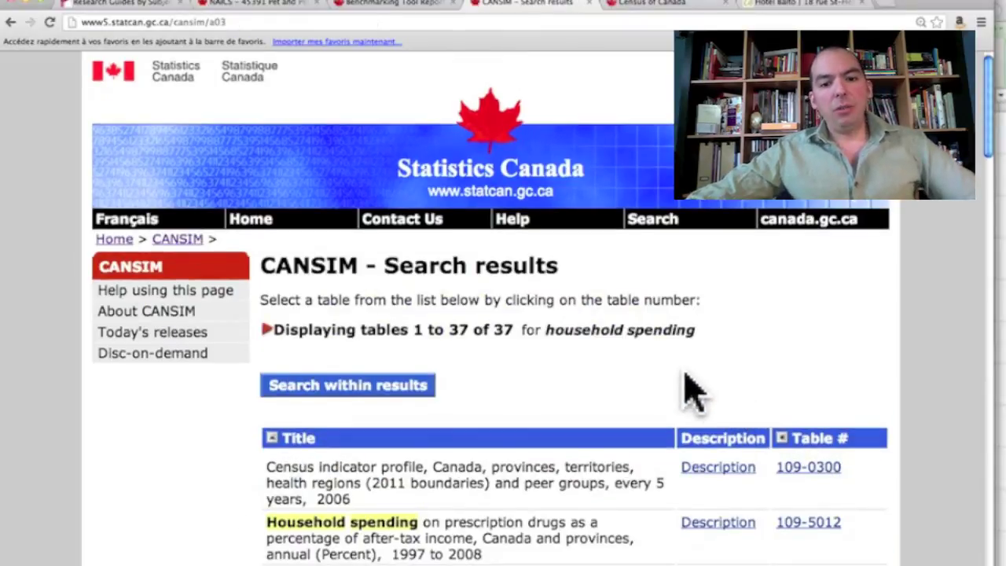
Open table 384-0041, Detailed household final consumption expenditure, provincial and territorial, from the search results.
scroll(685, 393, "down", 3)
scroll(618, 373, "down", 12)
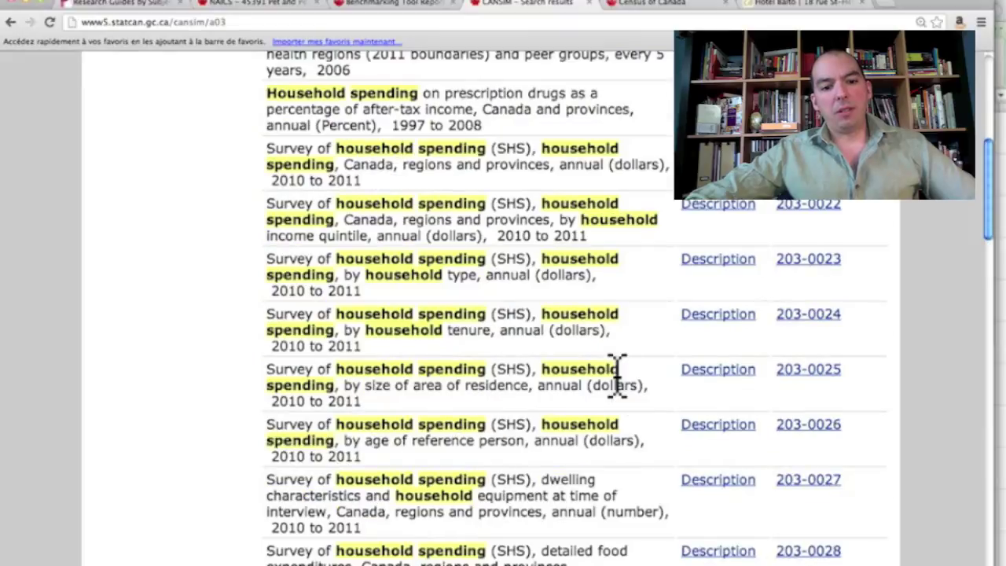
scroll(617, 374, "down", 5)
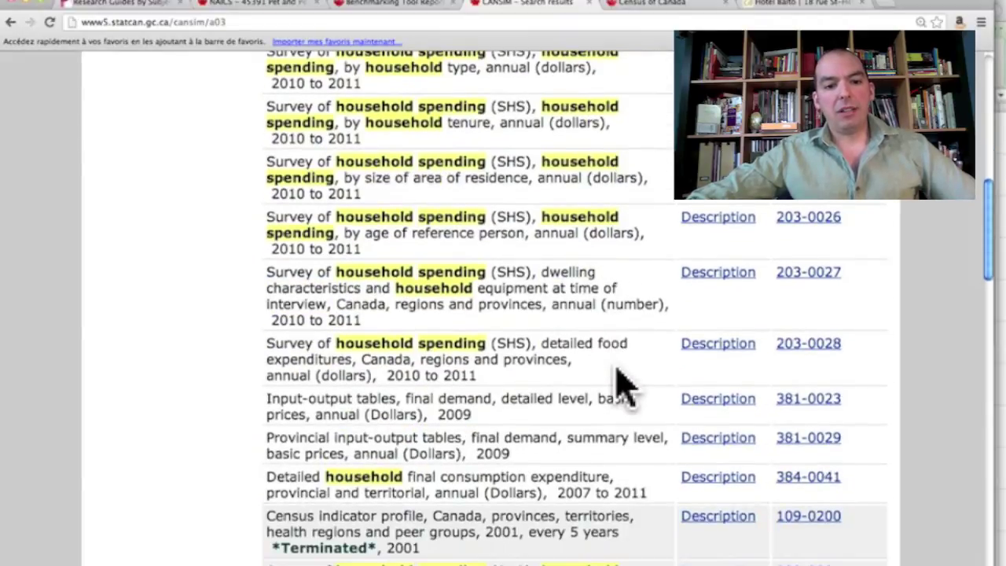
left_click_drag(267, 477, 648, 491)
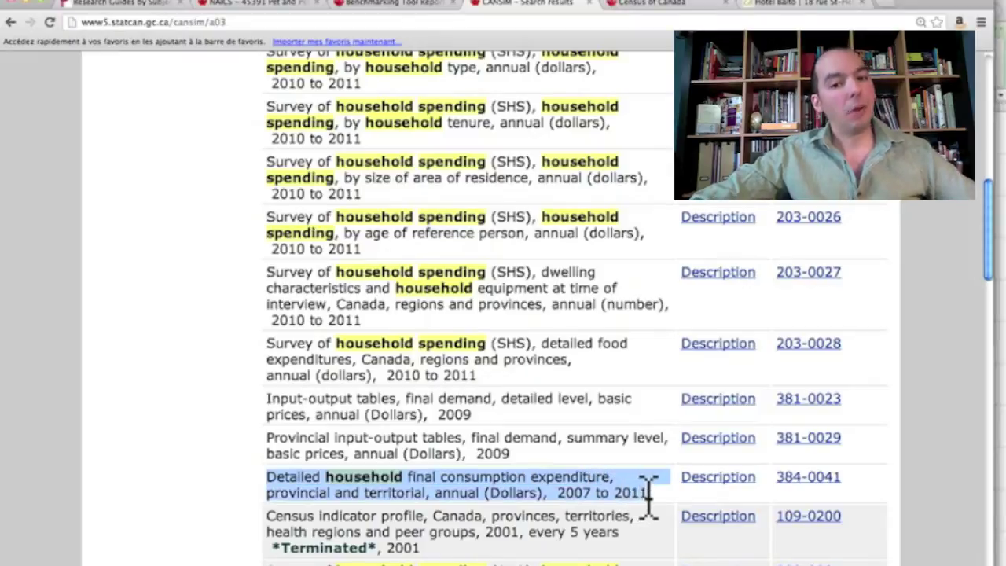
left_click(817, 479)
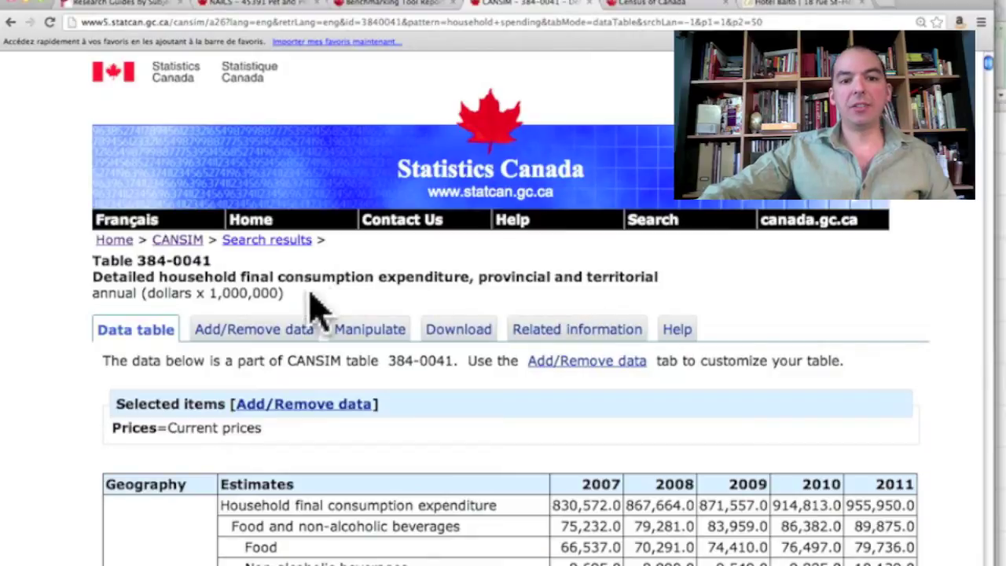
Highlight the table's title and examine the spending categories listed for Canada.
left_click_drag(696, 271, 669, 285)
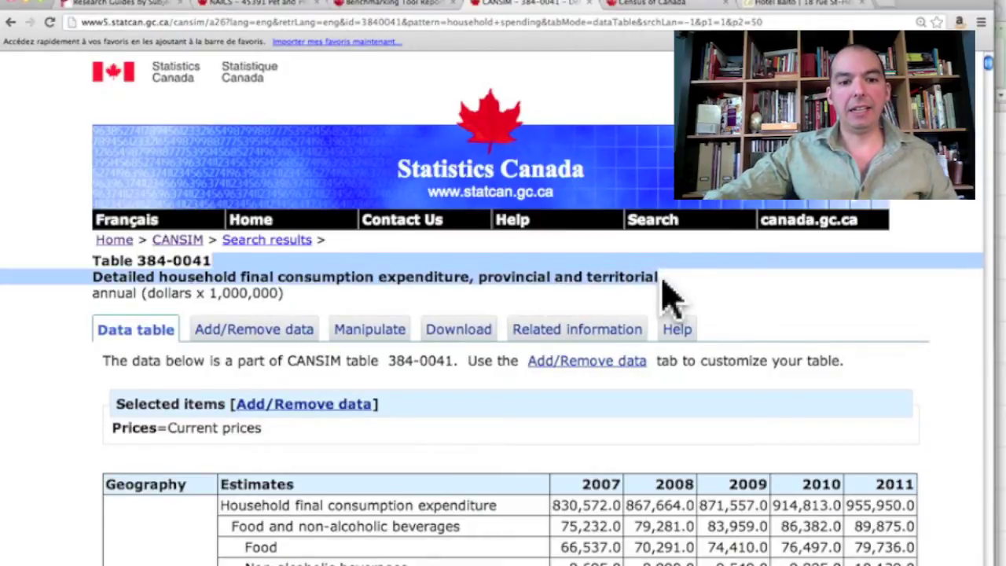
scroll(667, 290, "down", 5)
scroll(662, 284, "down", 6)
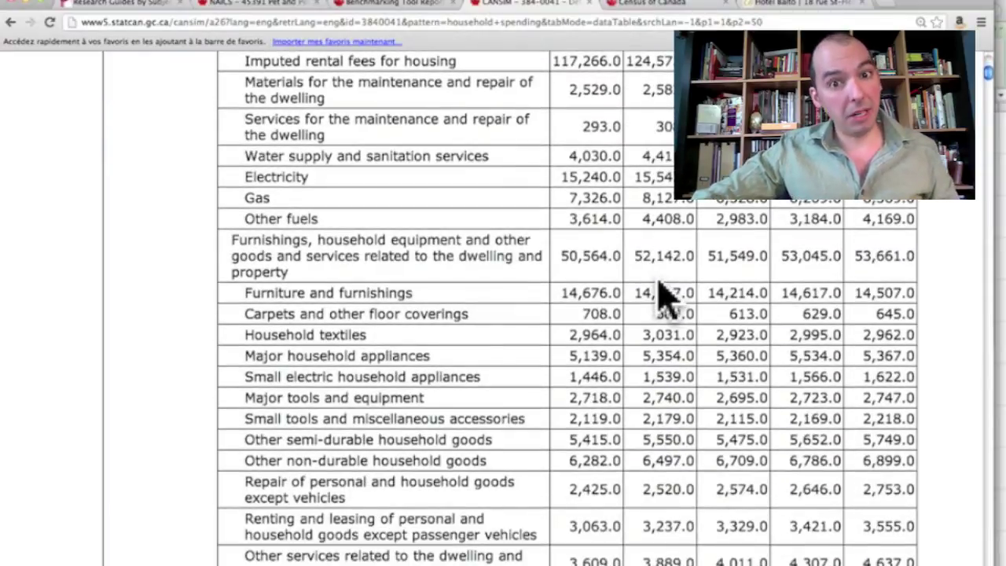
scroll(660, 292, "down", 6)
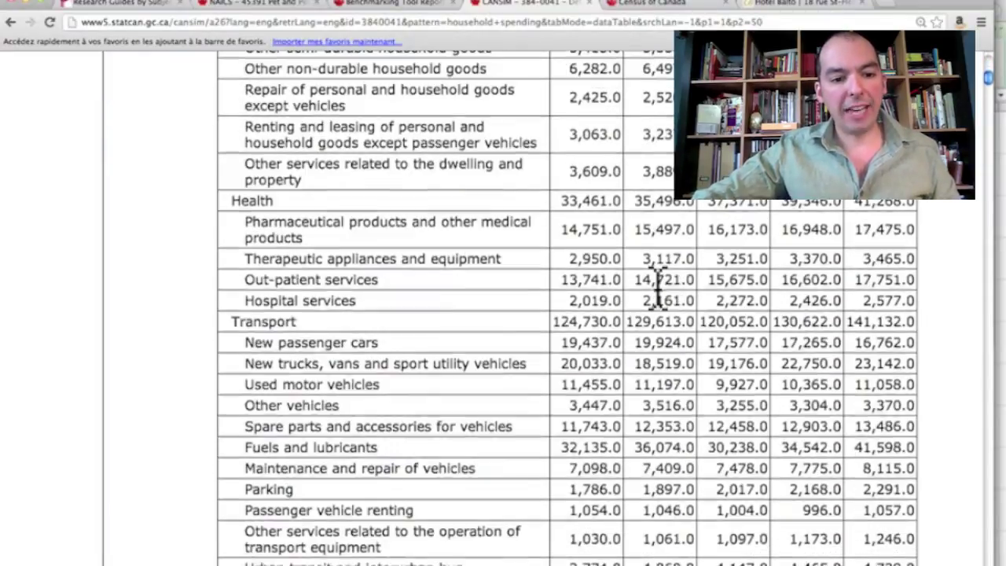
scroll(659, 291, "down", 2)
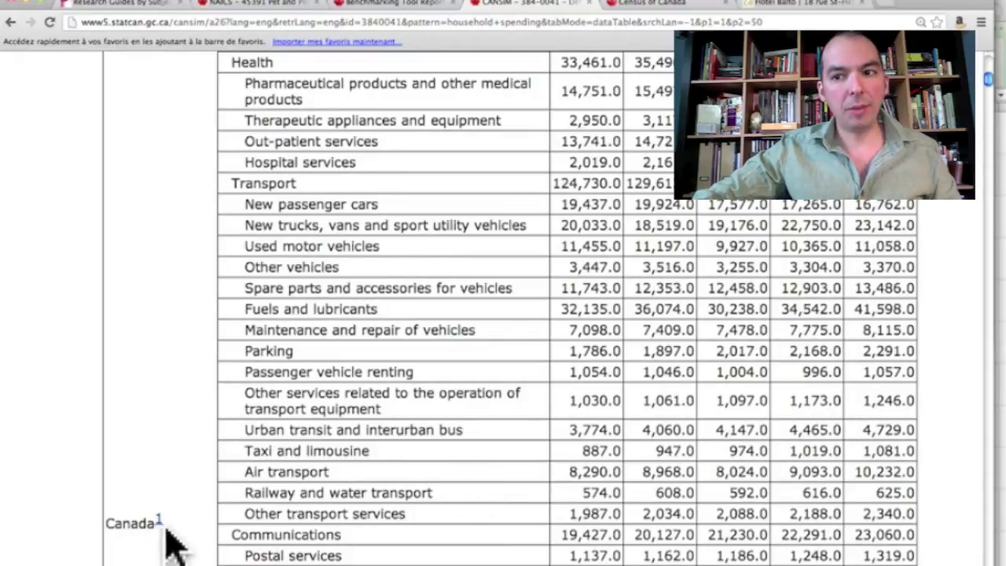
scroll(343, 505, "up", 20)
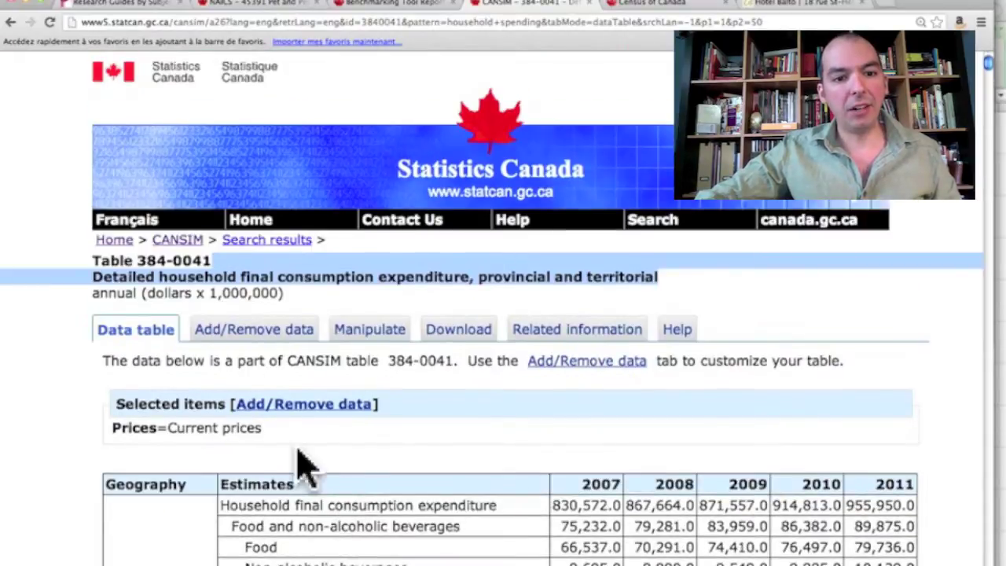
Customize the table's data so that Quebec is the only geography selected.
left_click(273, 336)
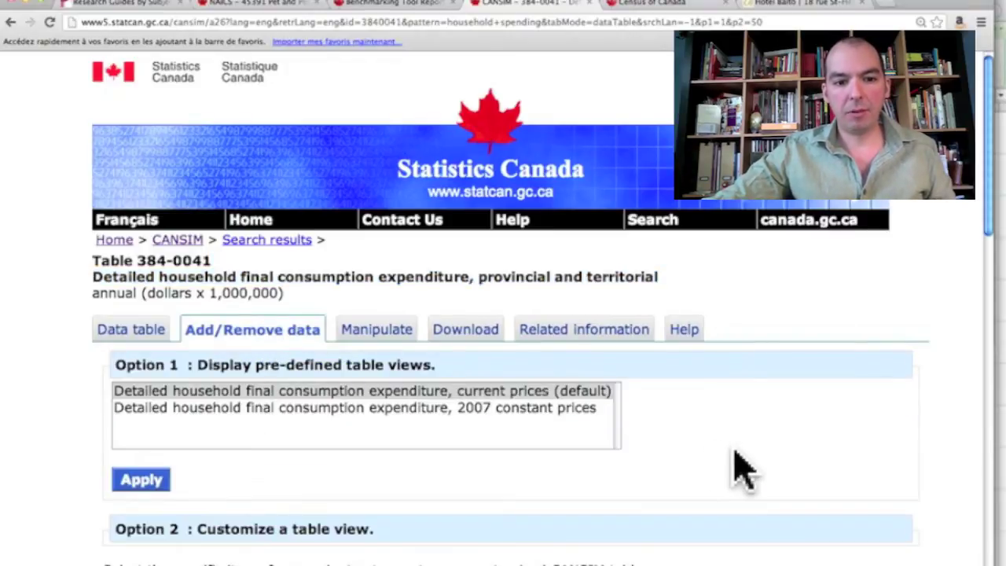
scroll(743, 470, "down", 5)
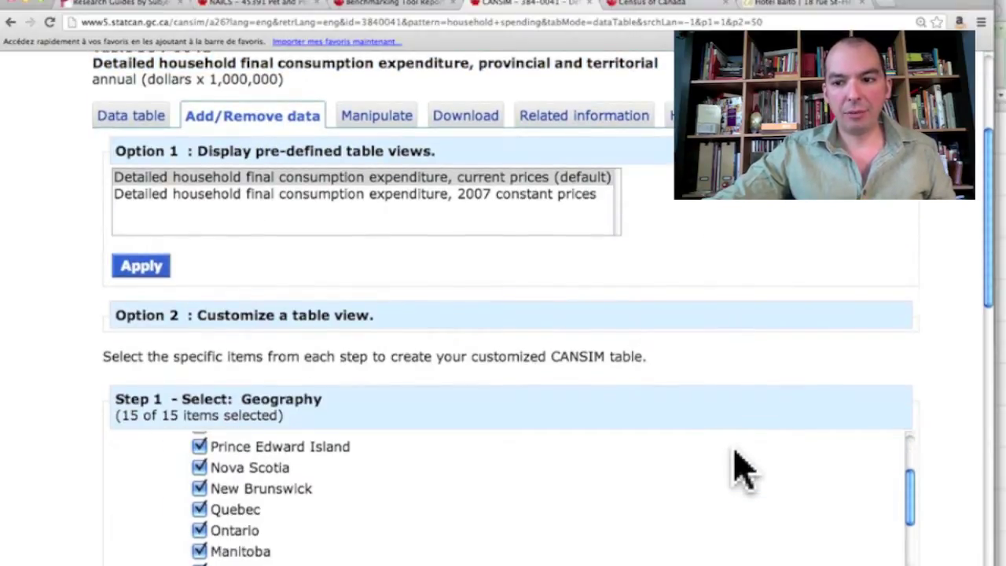
scroll(741, 467, "up", 4)
scroll(961, 359, "down", 7)
left_click(120, 244)
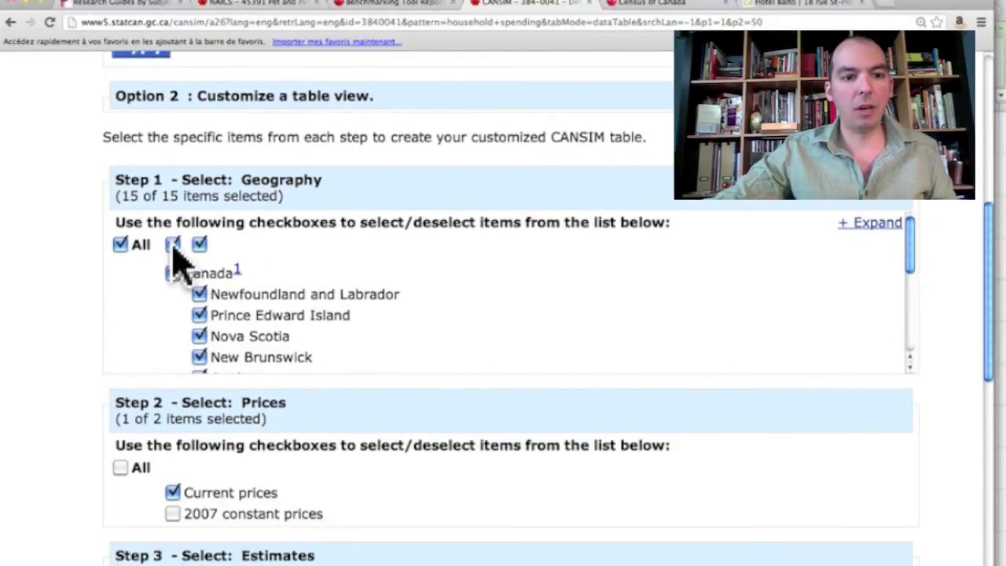
scroll(338, 310, "down", 1)
scroll(333, 293, "down", 2)
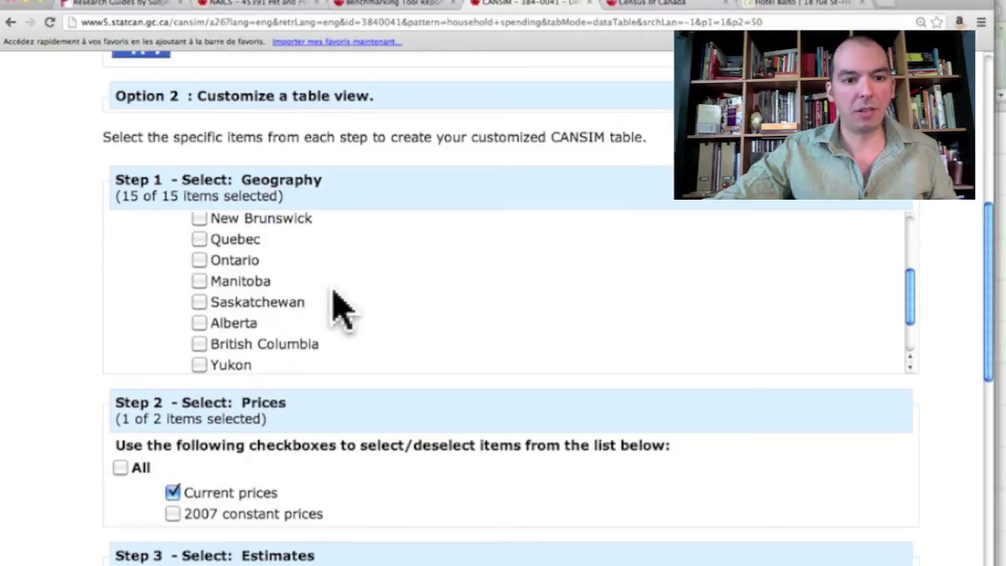
left_click(246, 240)
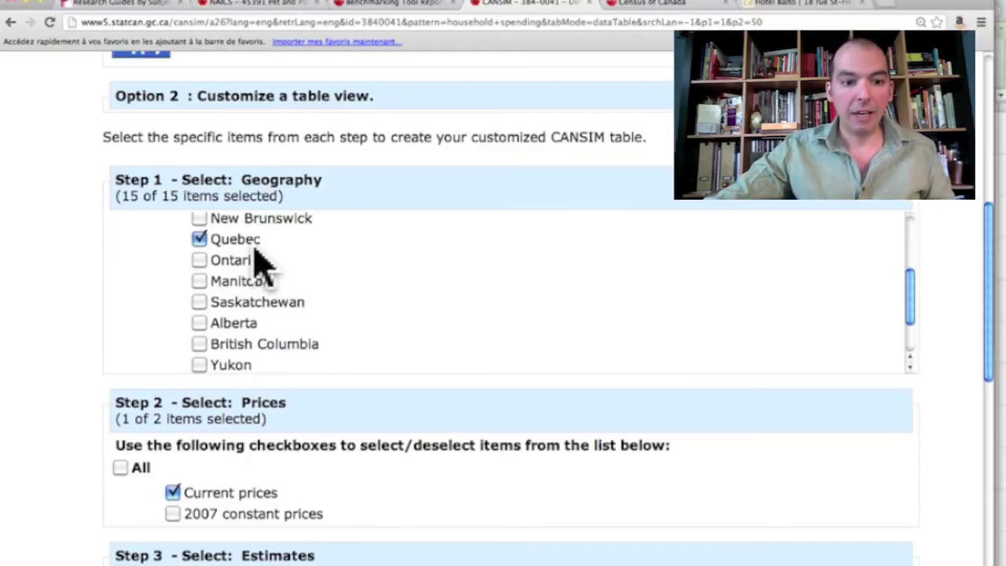
Deselect all levels of items in the Estimates list, keeping current prices selected.
scroll(40, 283, "down", 2)
scroll(43, 283, "down", 3)
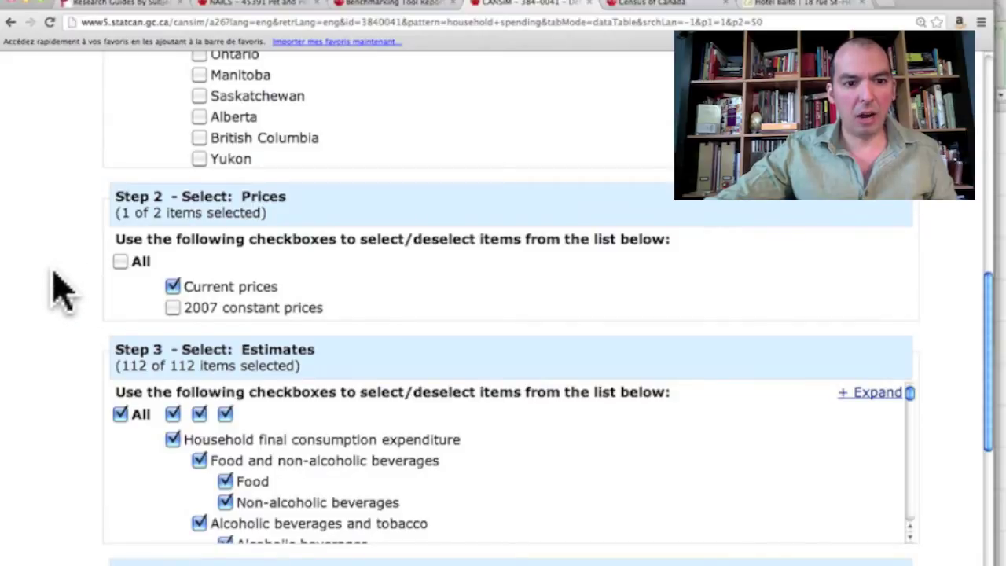
scroll(56, 288, "down", 3)
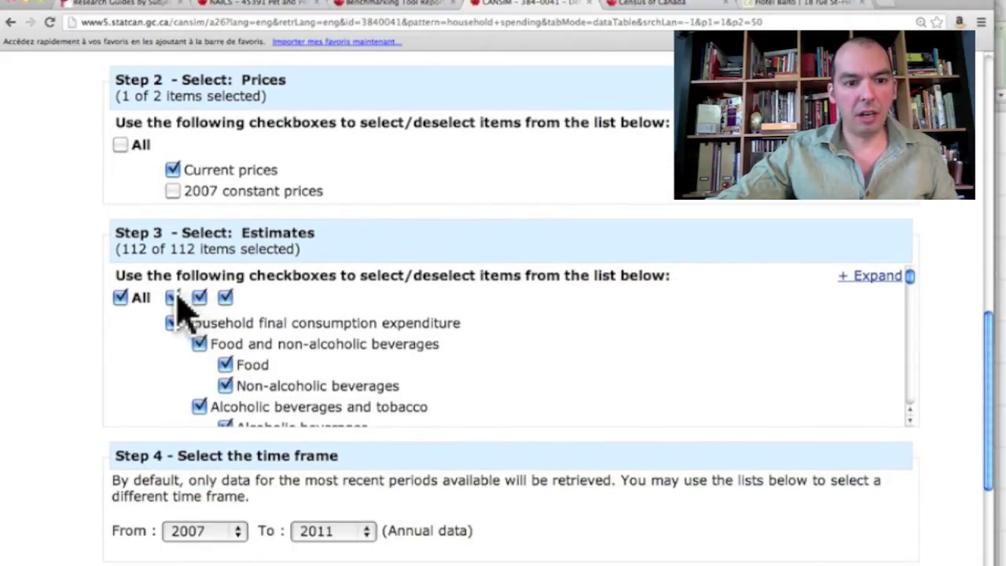
left_click(199, 298)
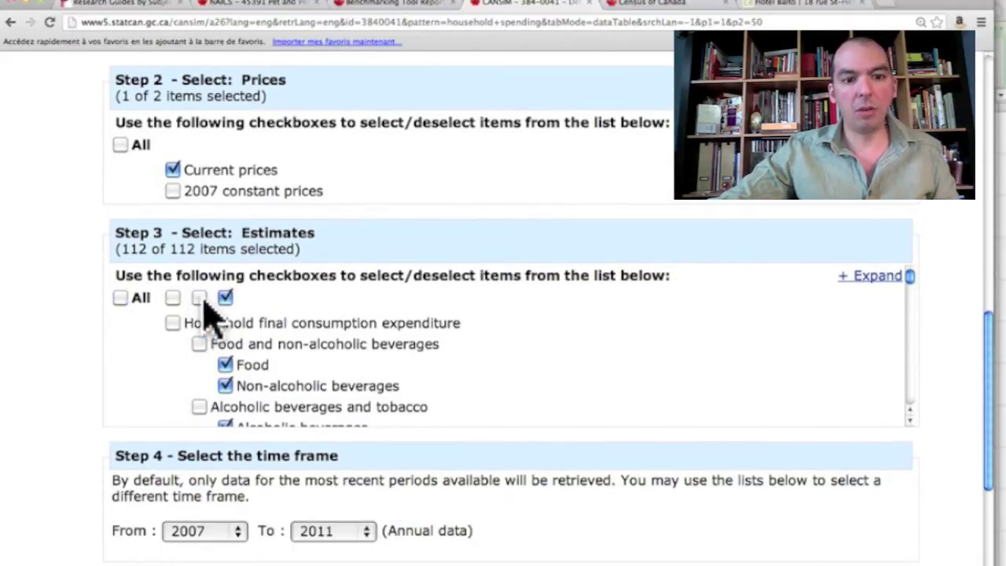
left_click(225, 298)
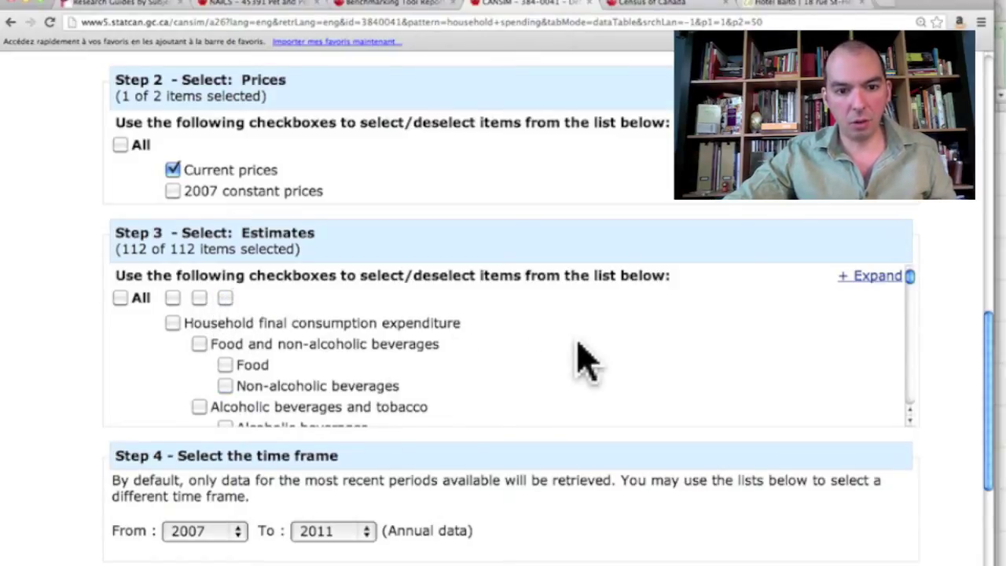
Select Pets and pet food and Veterinary and other services for pets in the Estimates list, and apply the customization.
scroll(582, 360, "down", 5)
scroll(586, 360, "down", 10)
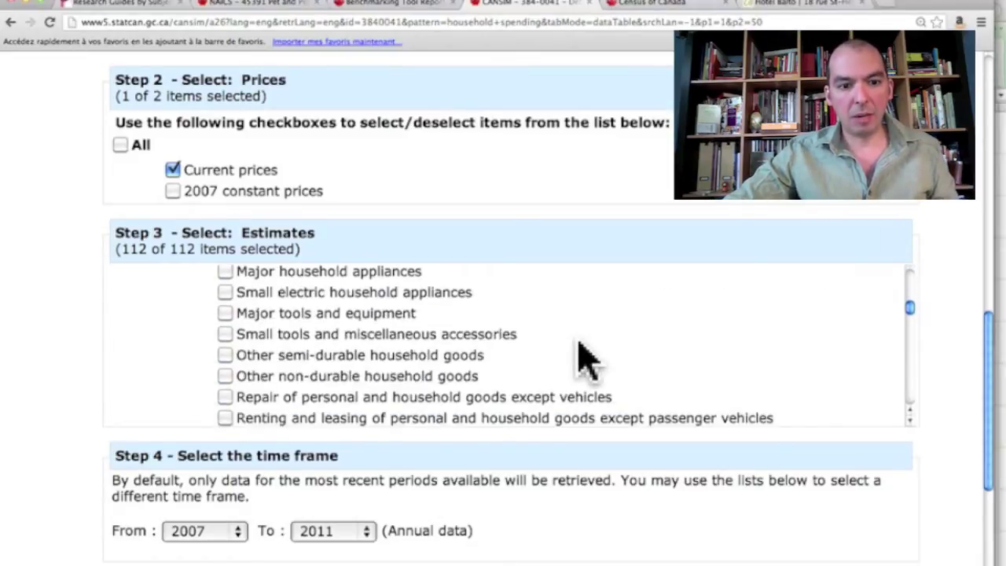
scroll(586, 360, "down", 10)
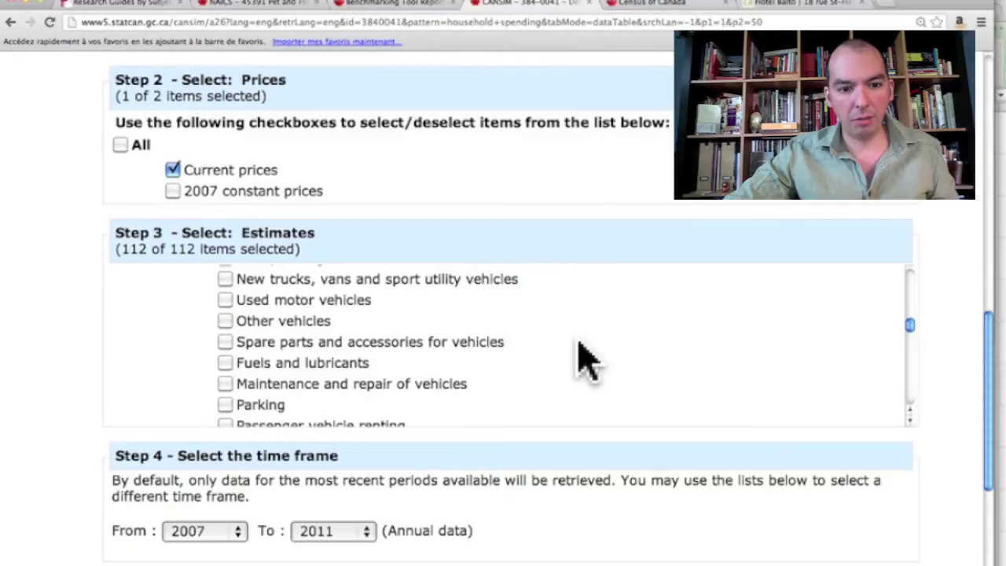
scroll(586, 360, "down", 10)
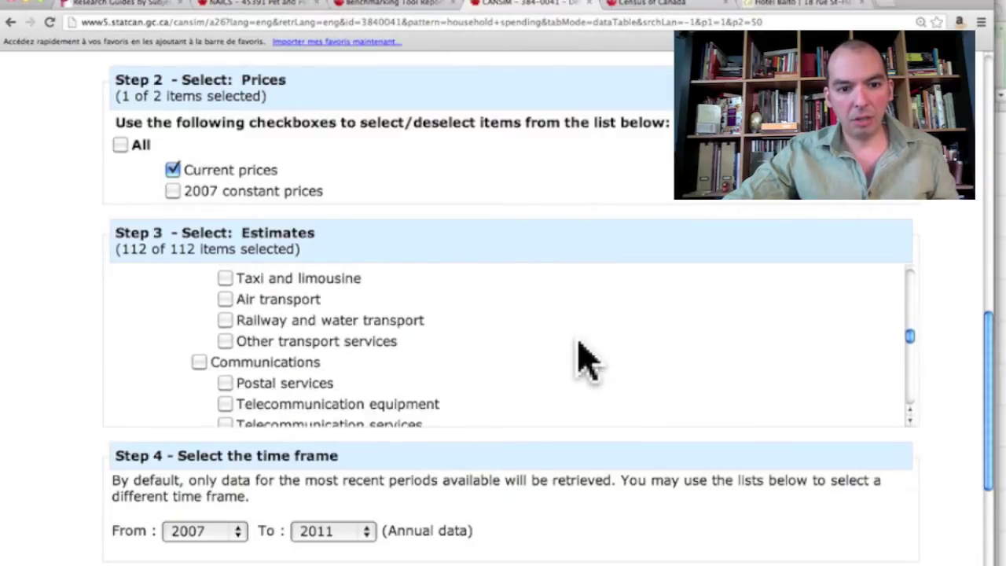
scroll(586, 360, "down", 5)
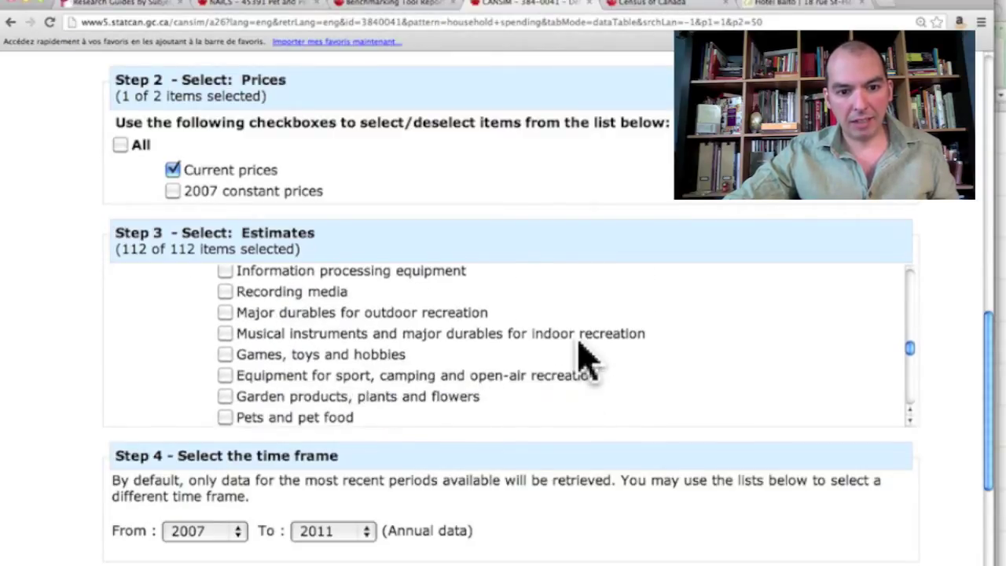
scroll(585, 360, "down", 2)
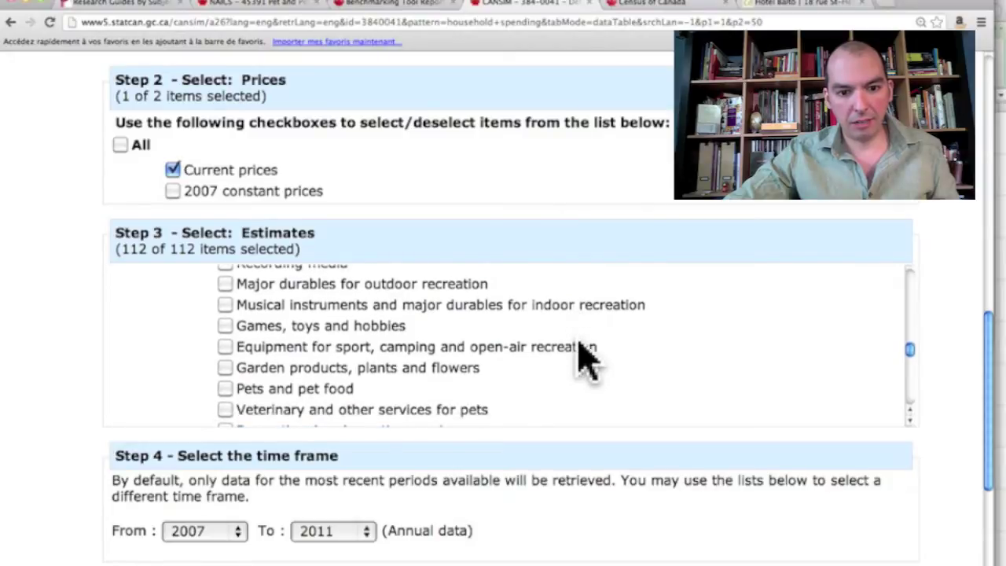
scroll(586, 360, "down", 2)
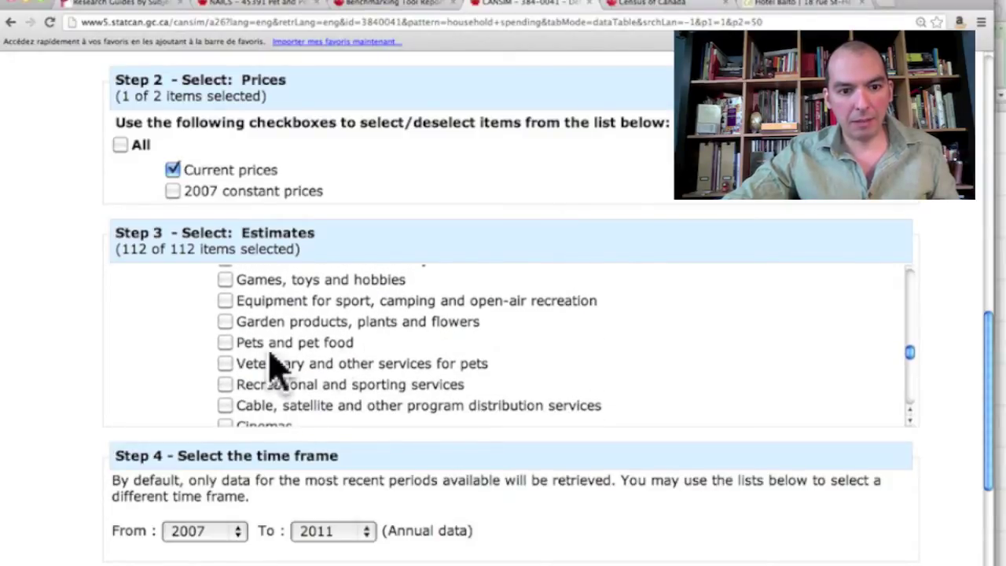
left_click(226, 364)
scroll(478, 381, "down", 5)
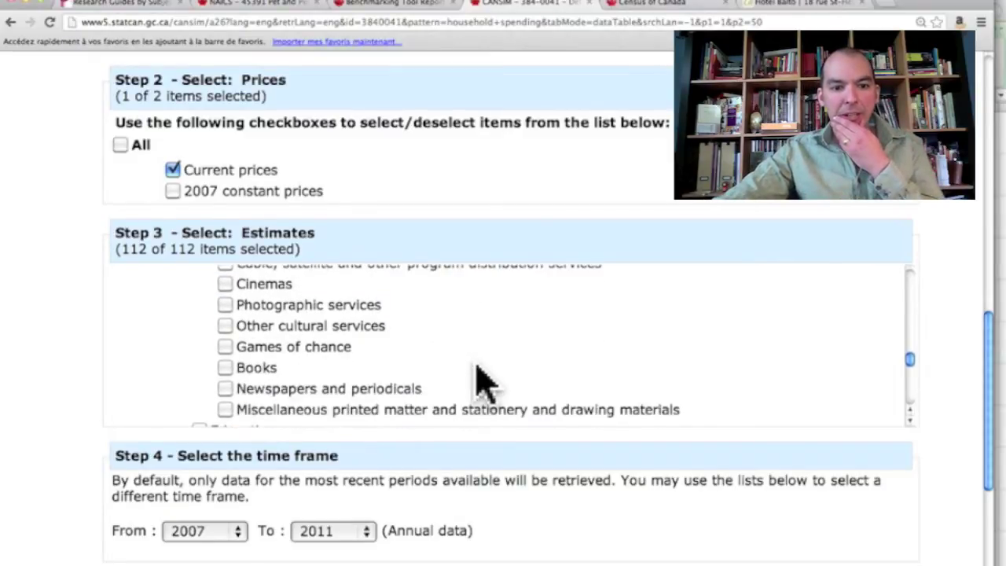
scroll(481, 382, "down", 2)
scroll(481, 383, "down", 8)
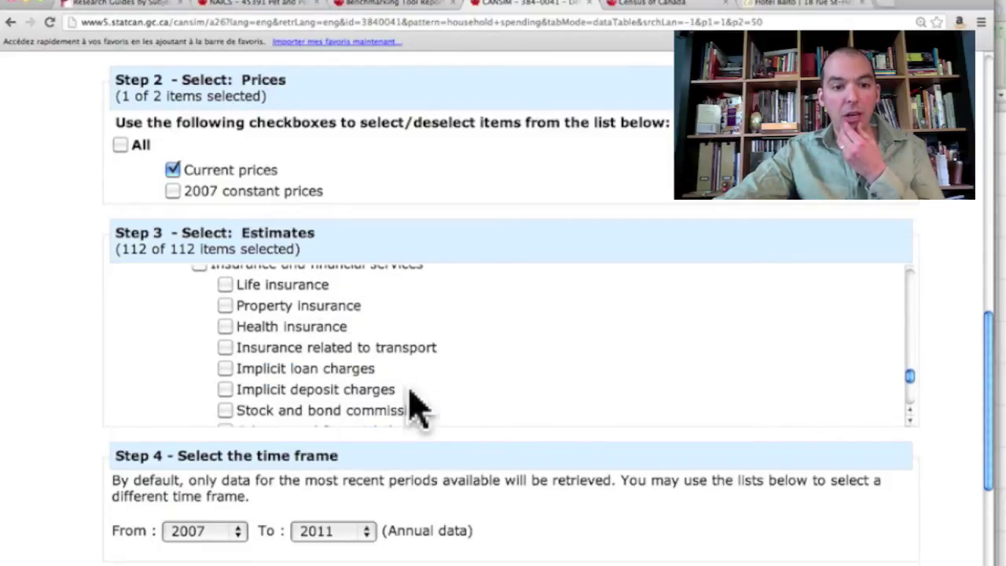
scroll(68, 404, "down", 3)
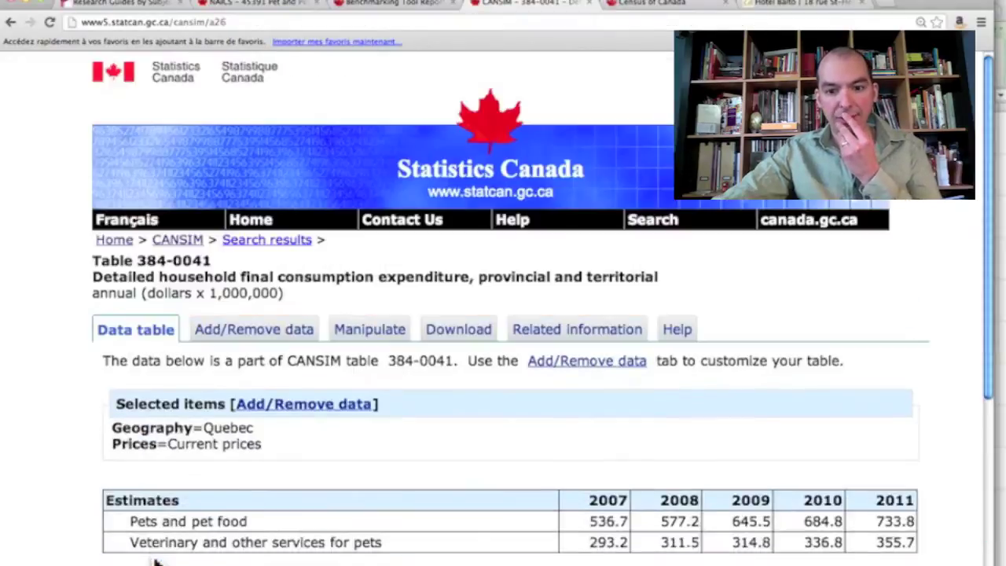
Examine the customized Quebec table, highlighting its unit of measure and the 2011 amount for pets and pet food.
scroll(440, 440, "down", 1)
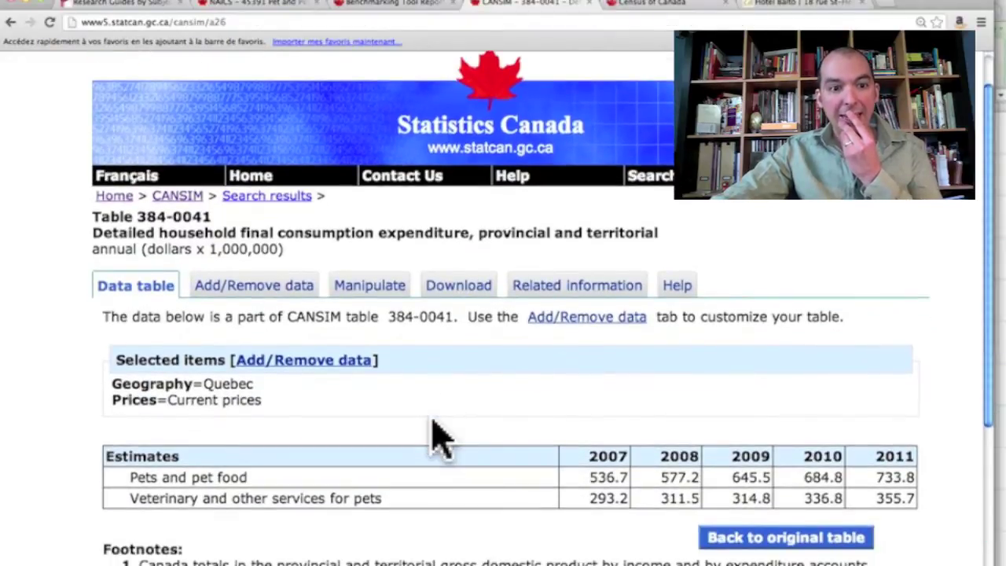
scroll(440, 436, "down", 1)
left_click_drag(210, 233, 275, 237)
left_click(269, 240)
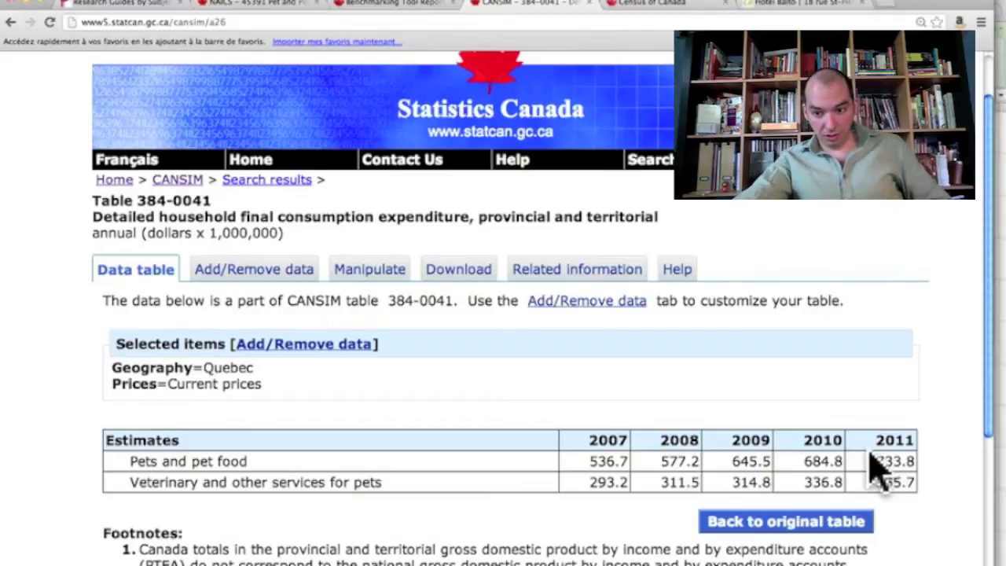
left_click_drag(890, 468, 904, 465)
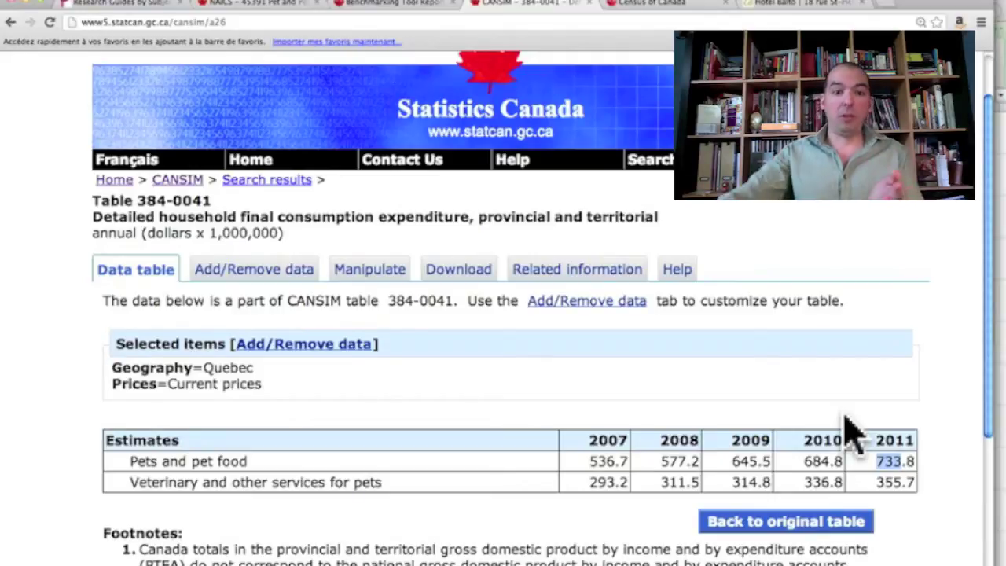
Return to the household spending search results and open table 203-0022, Survey of household spending by household income quintile.
left_click(288, 185)
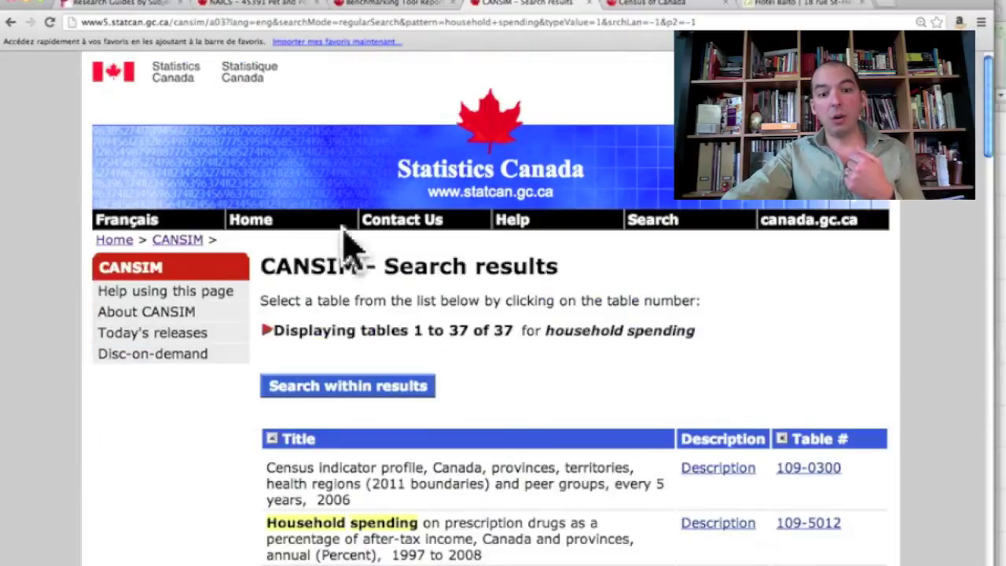
scroll(573, 333, "down", 1)
scroll(573, 321, "down", 5)
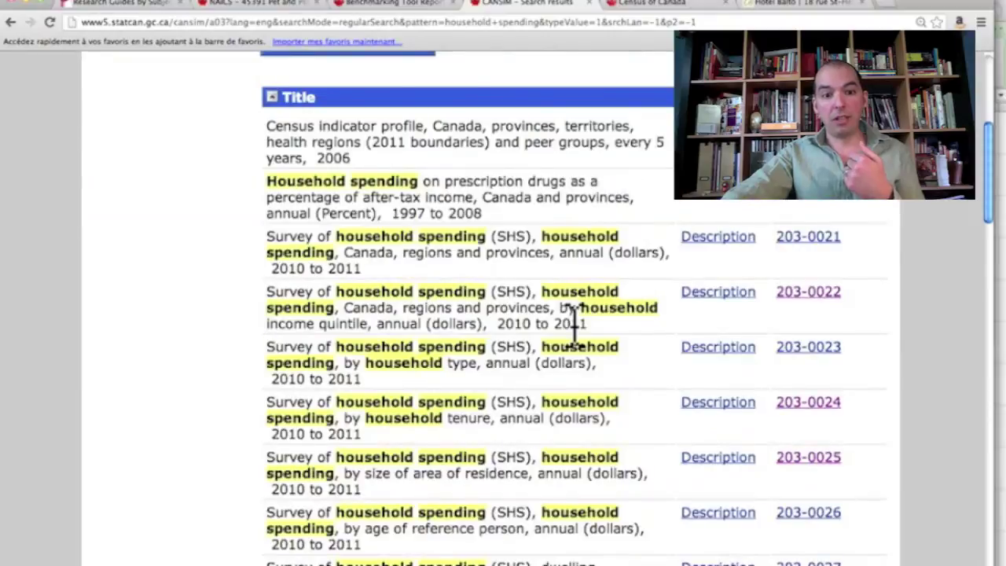
scroll(574, 324, "down", 1)
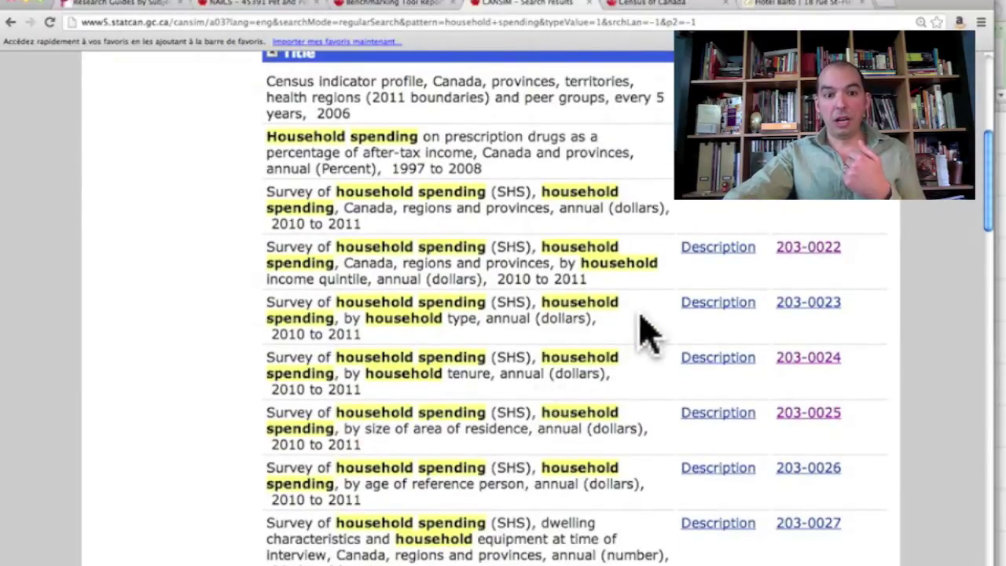
left_click_drag(588, 270, 332, 259)
left_click(434, 276)
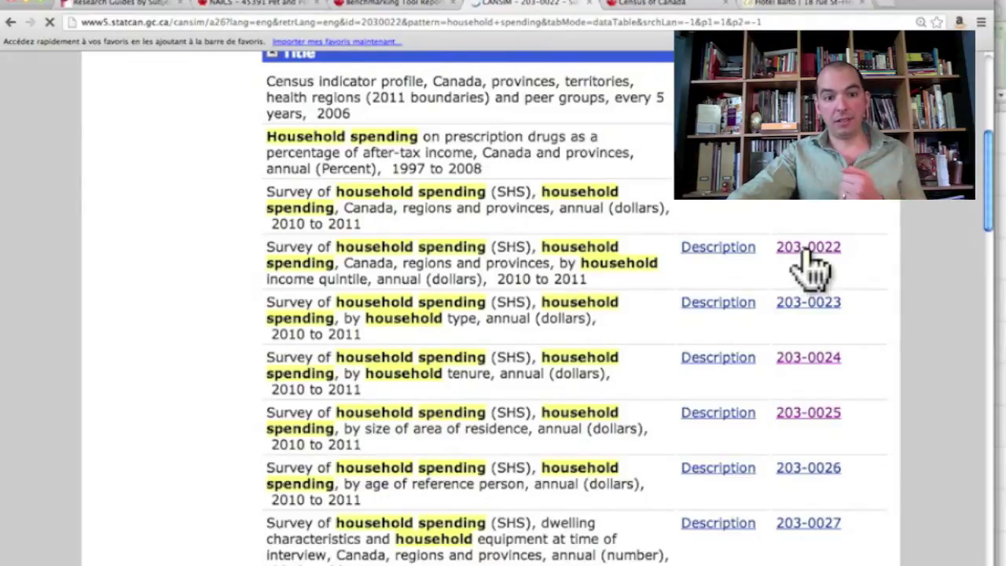
scroll(677, 355, "down", 1)
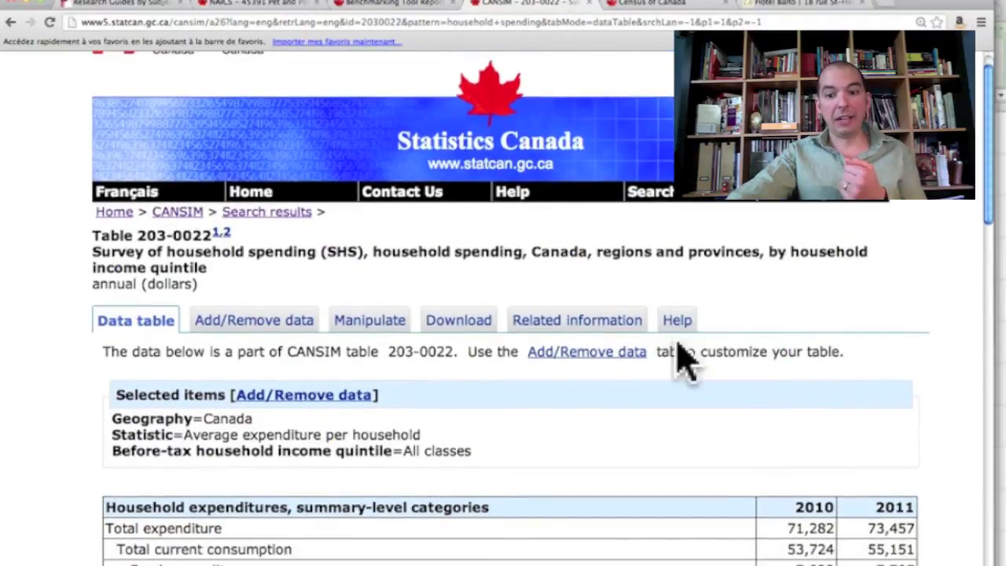
Customize table 203-0022's data so that Quebec is the only geography selected.
left_click(253, 324)
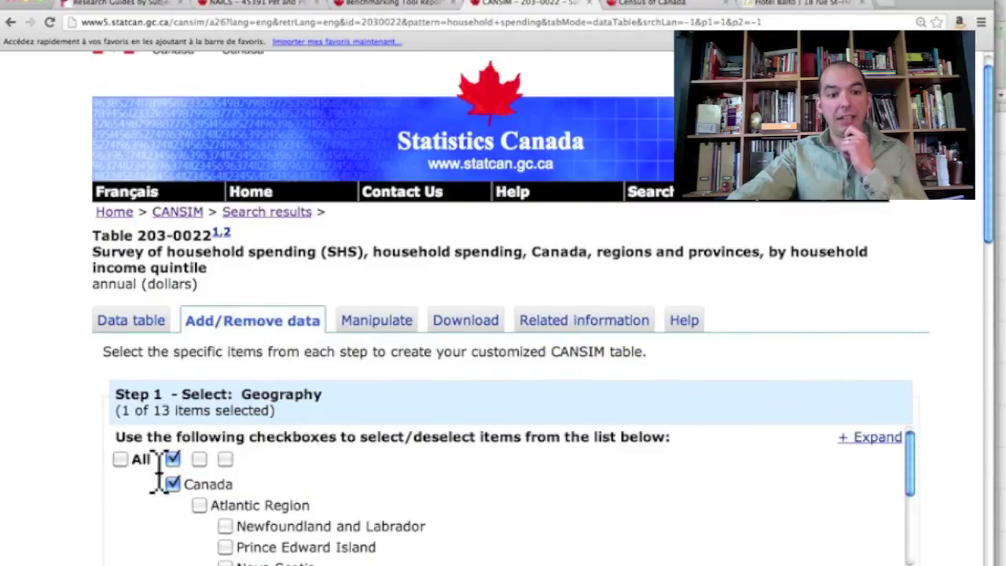
scroll(393, 494, "down", 5)
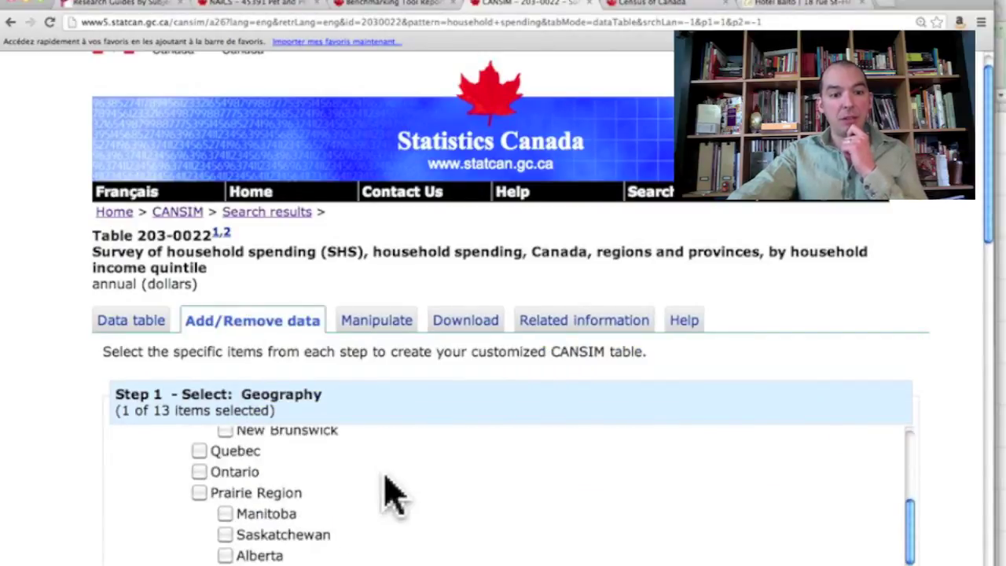
scroll(393, 494, "down", 2)
scroll(381, 490, "up", 1)
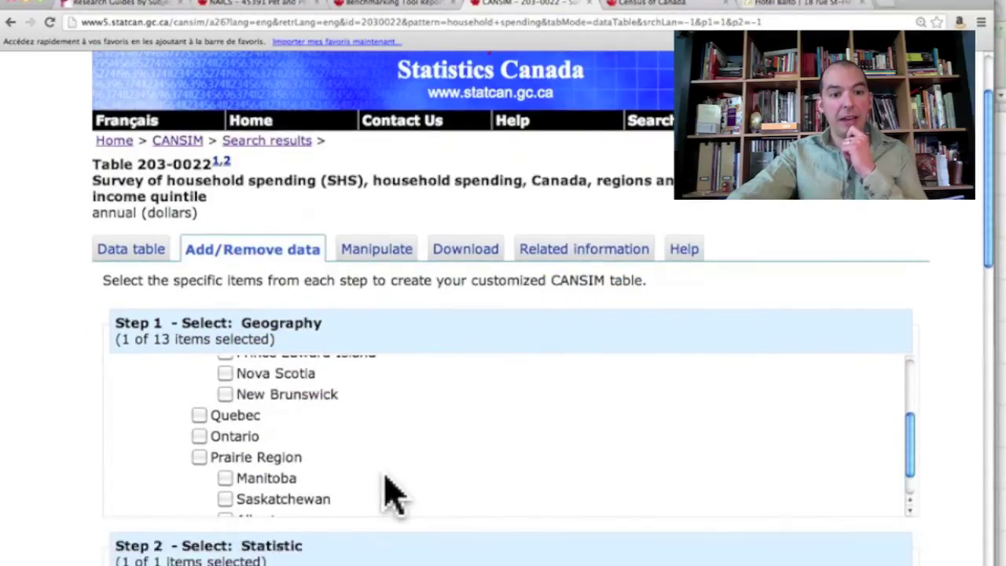
left_click(218, 419)
Deselect all levels of items in the Household expenditures, summary-level categories list.
scroll(50, 427, "down", 5)
scroll(49, 431, "down", 7)
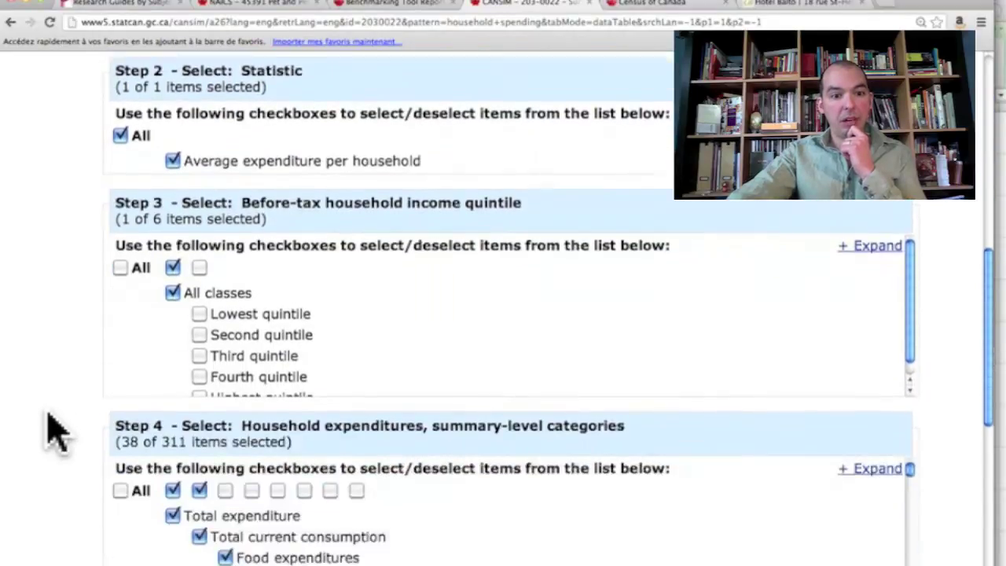
scroll(49, 431, "down", 5)
left_click(173, 297)
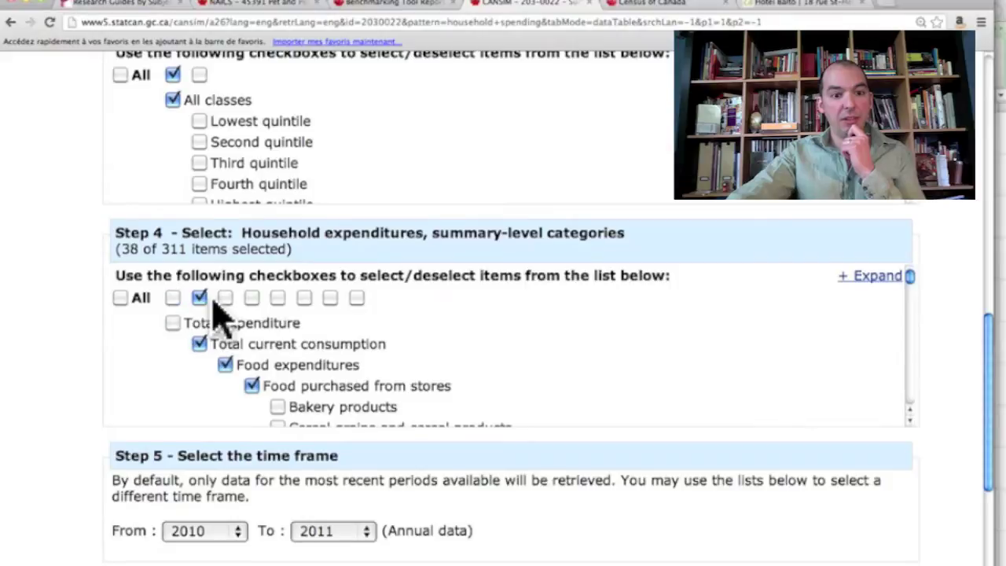
left_click(198, 297)
scroll(45, 505, "up", 1)
left_click(119, 328)
left_click(119, 328)
Select Pet expenses, Pet food, Purchase of pets and related pet goods, and Veterinarian and other services, and apply the customization.
scroll(462, 408, "down", 3)
scroll(462, 409, "down", 10)
scroll(462, 410, "down", 10)
scroll(462, 410, "down", 10)
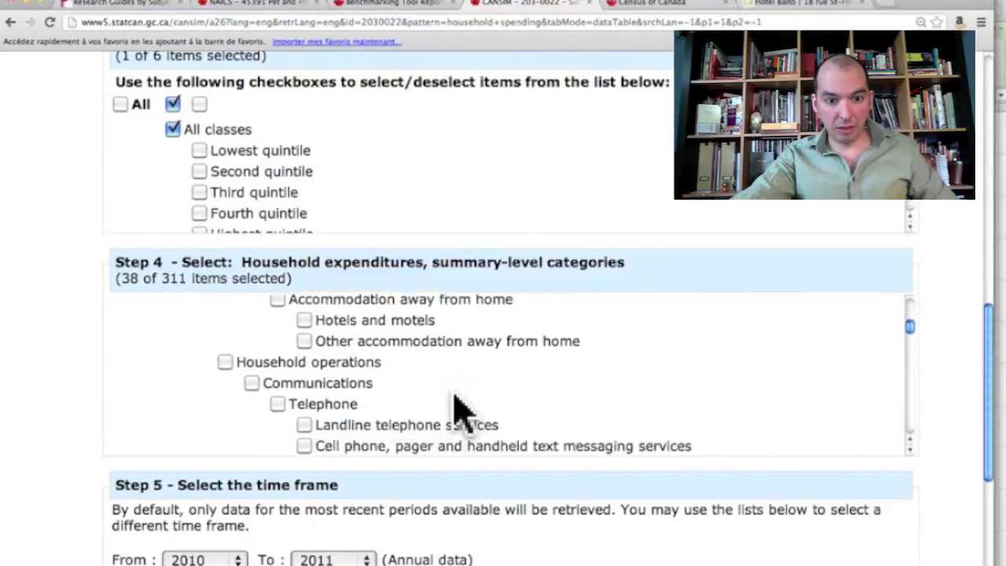
scroll(462, 410, "down", 3)
scroll(389, 420, "down", 2)
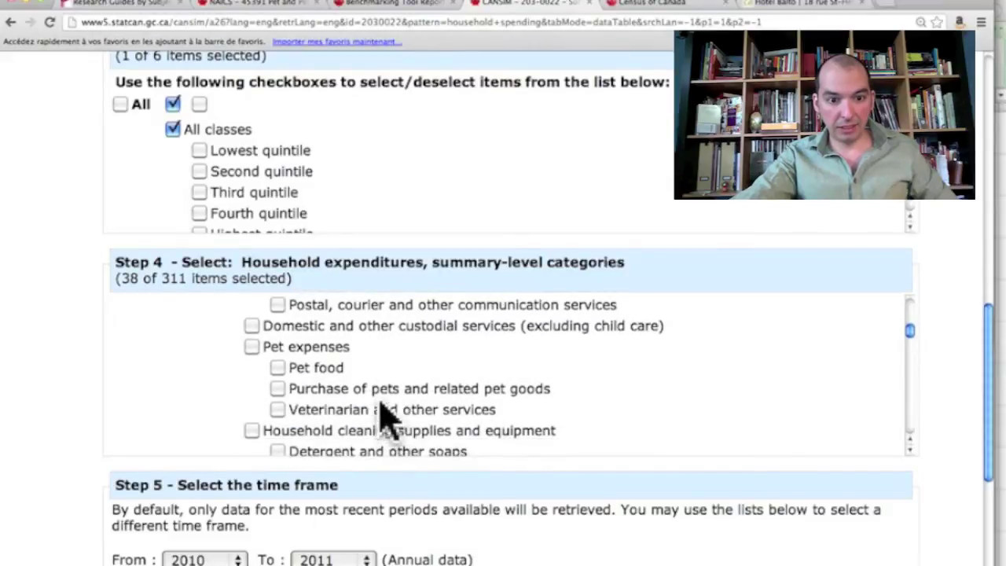
left_click(337, 351)
left_click(336, 369)
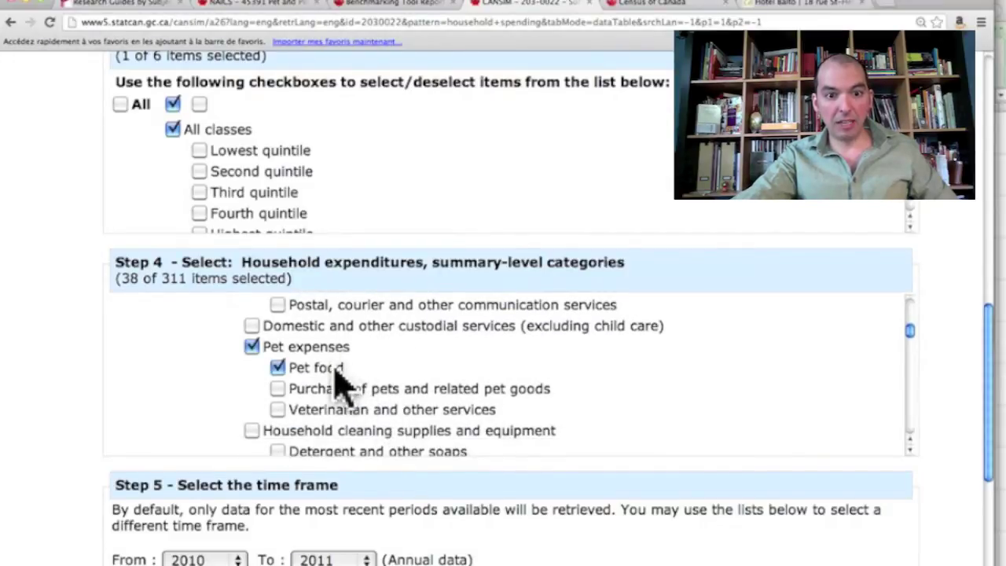
left_click(333, 391)
left_click(334, 410)
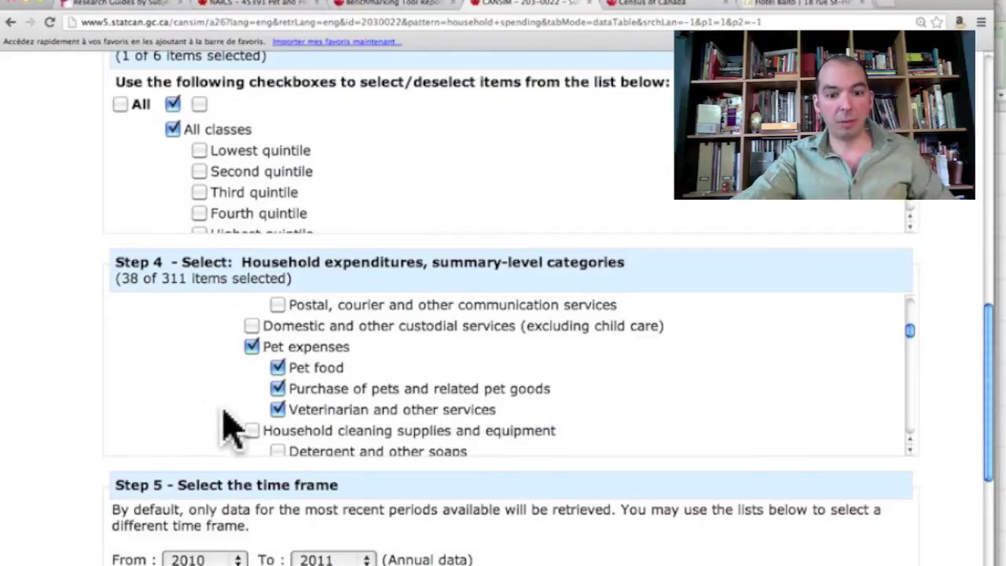
scroll(71, 452, "down", 8)
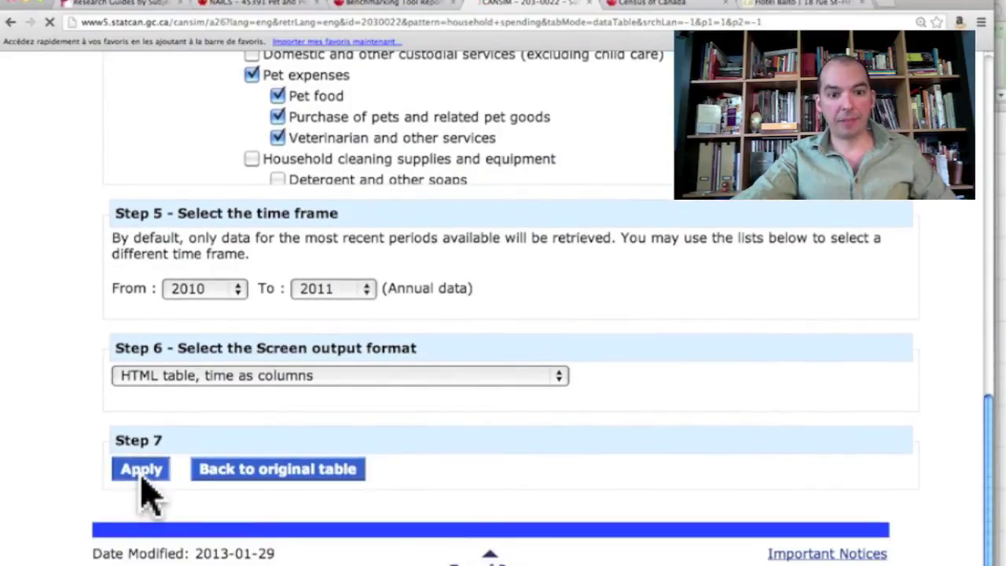
left_click(143, 476)
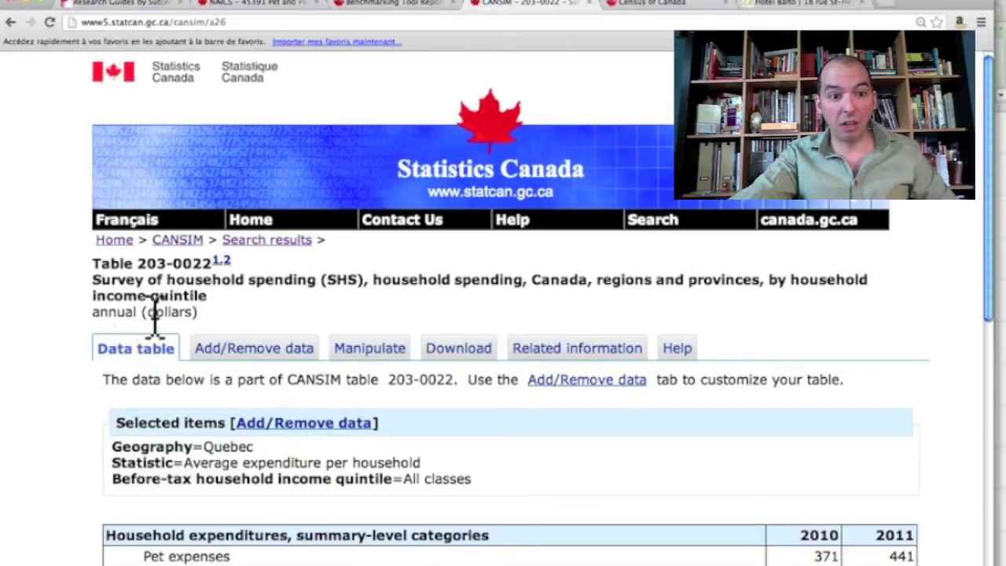
Highlight the dollars unit and the 2011 pet expenses amount in the customized average household expenditure table.
double_click(161, 312)
scroll(428, 346, "down", 5)
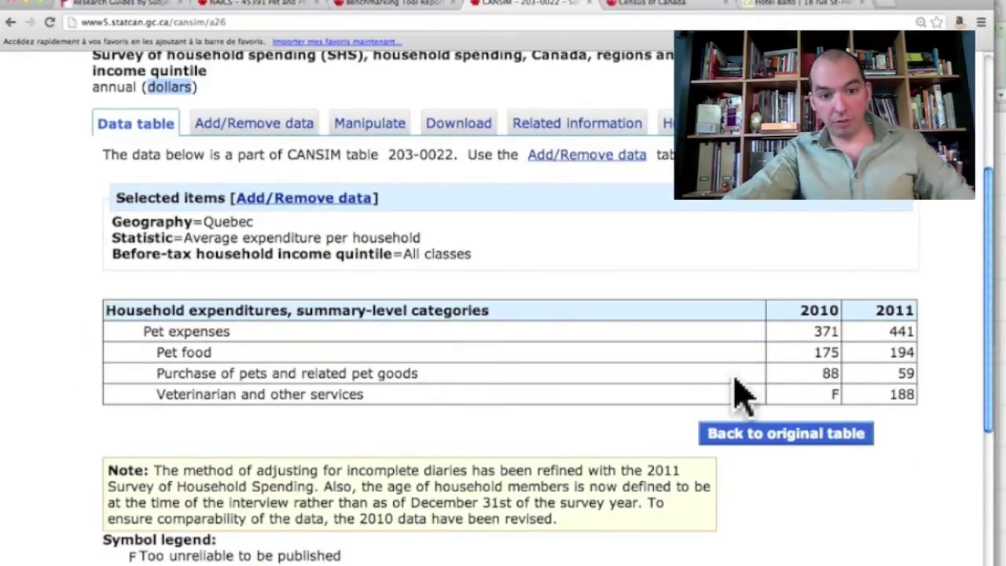
left_click_drag(863, 333, 915, 336)
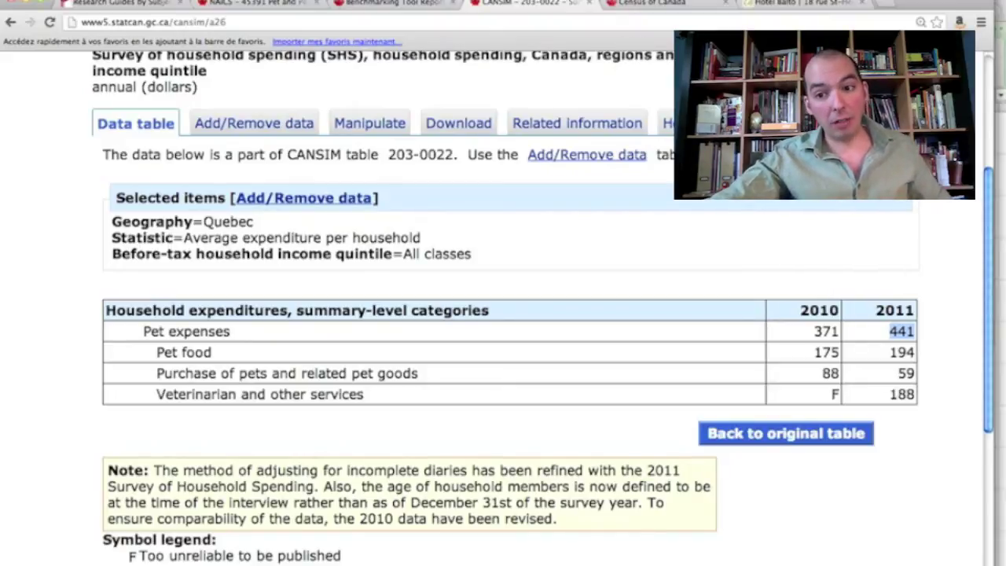
Switch to the Census site and open the Census Profile from the 2011 Census data products.
left_click(650, 8)
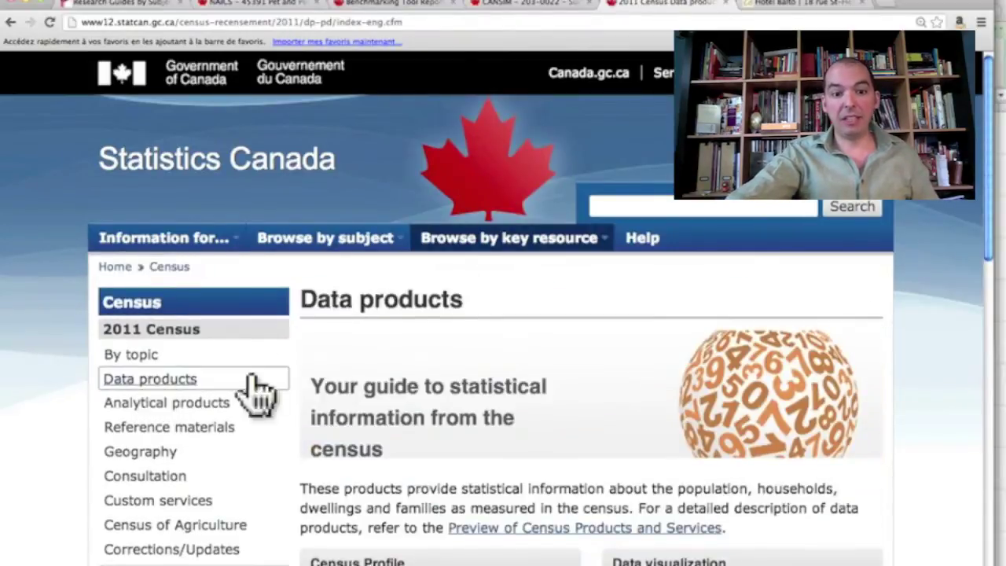
scroll(254, 393, "down", 3)
left_click(362, 474)
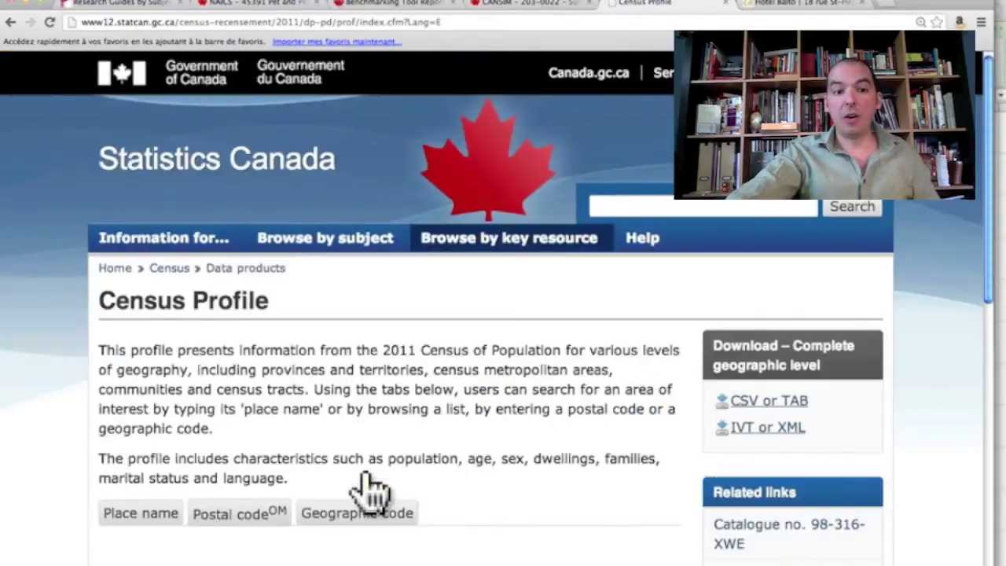
scroll(460, 392, "down", 3)
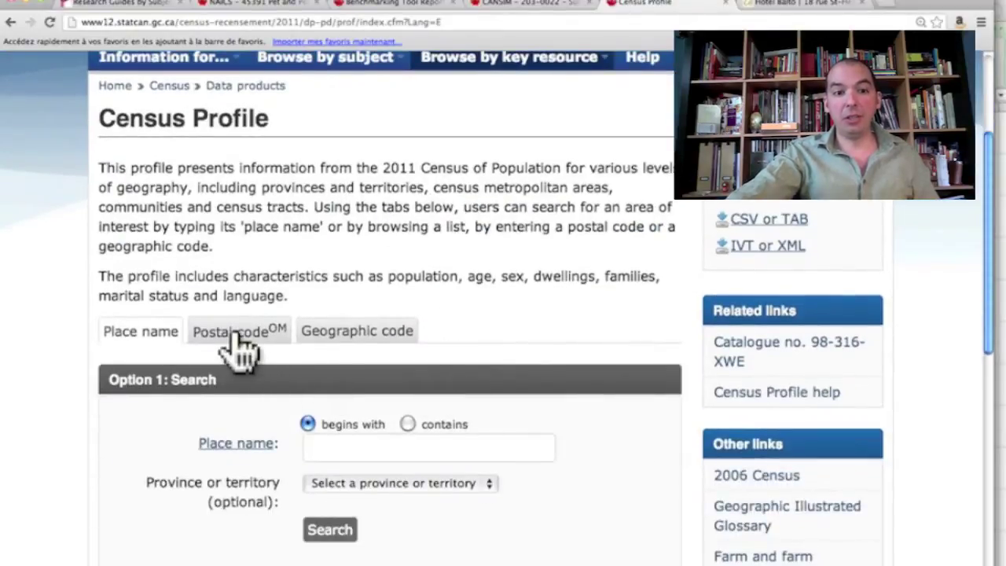
Open the Census Profile's postal code search and copy Hôtel Balto's postal code from its contact page.
left_click(231, 334)
left_click(360, 438)
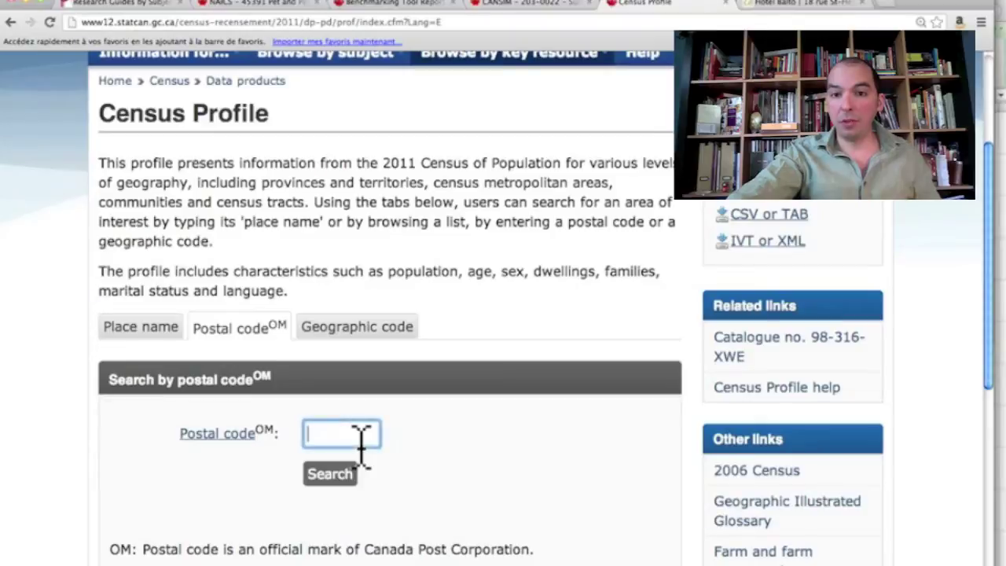
left_click(820, 6)
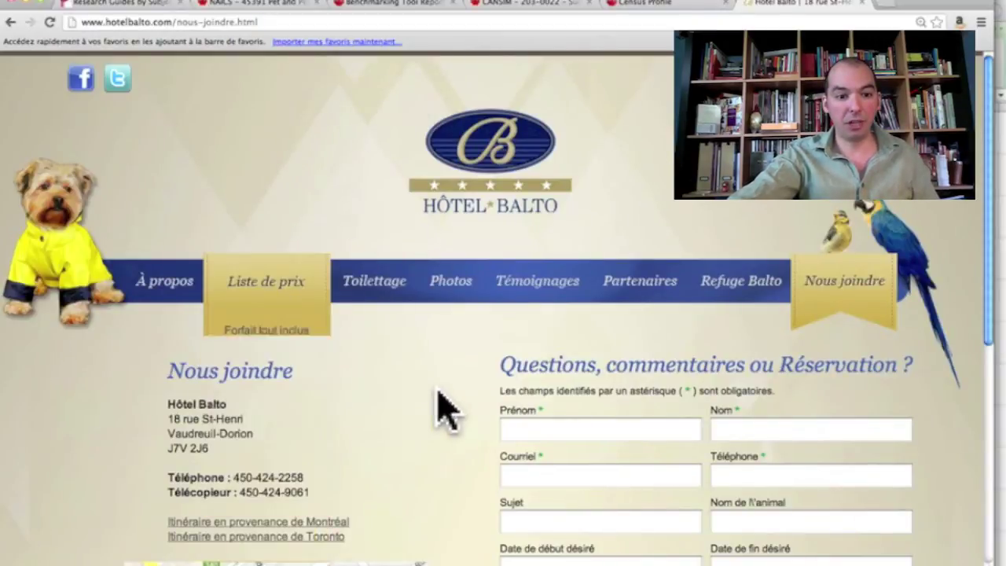
left_click_drag(249, 453, 165, 454)
key("super+c")
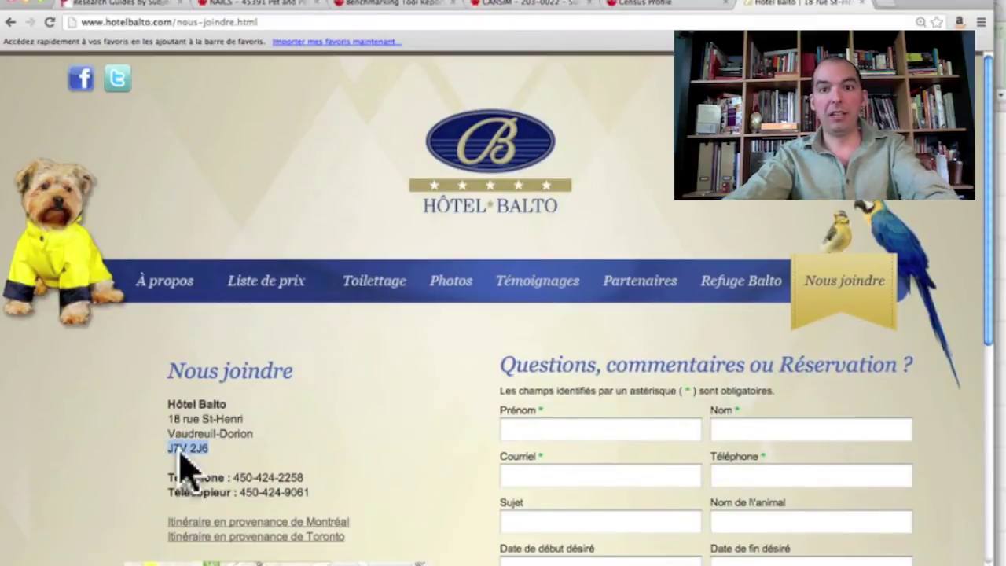
Search the Census Profile by the copied Hôtel Balto postal code.
left_click(685, 5)
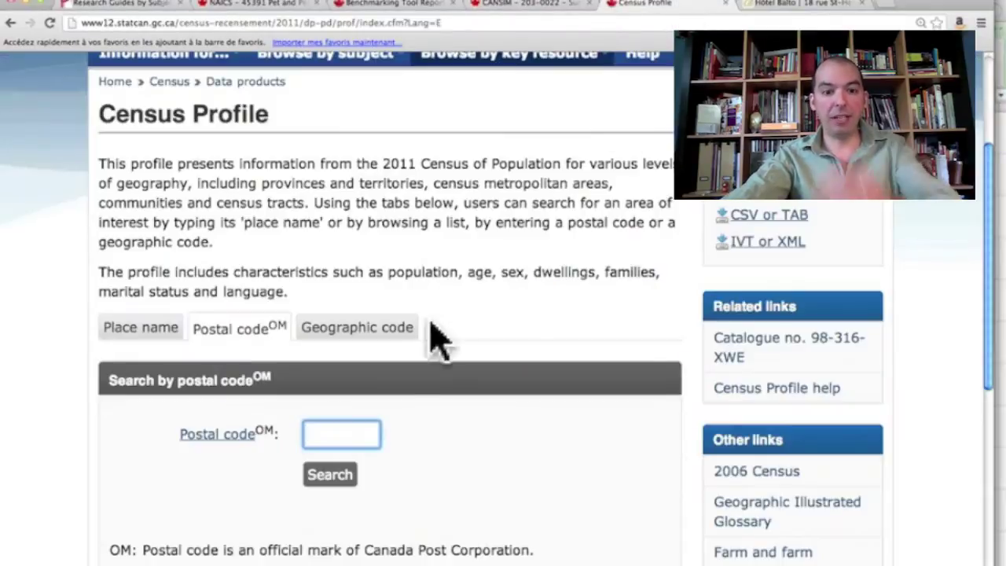
key("super+v")
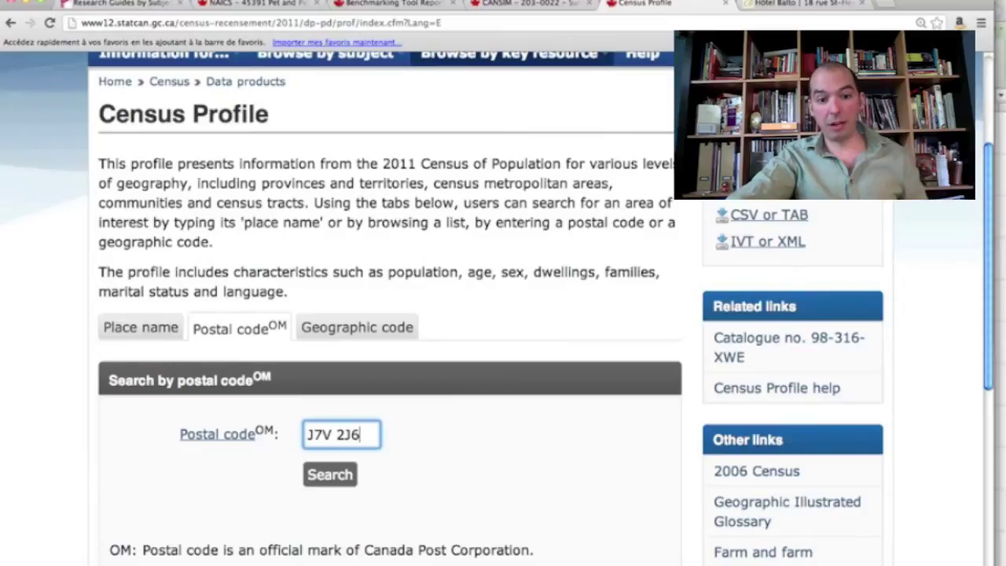
left_click(340, 479)
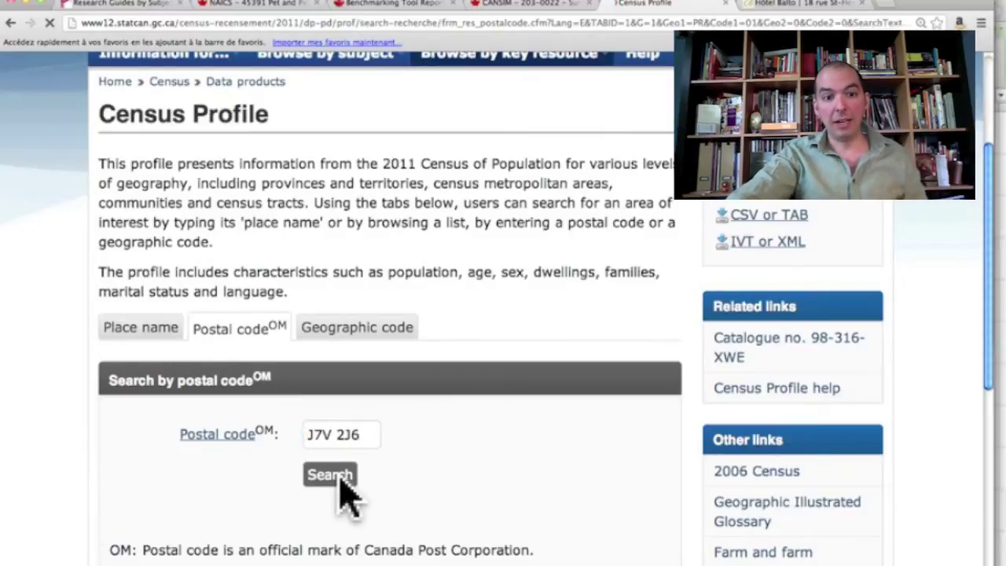
View the map of census tract 4620755.01 from the postal code search results.
scroll(532, 454, "down", 3)
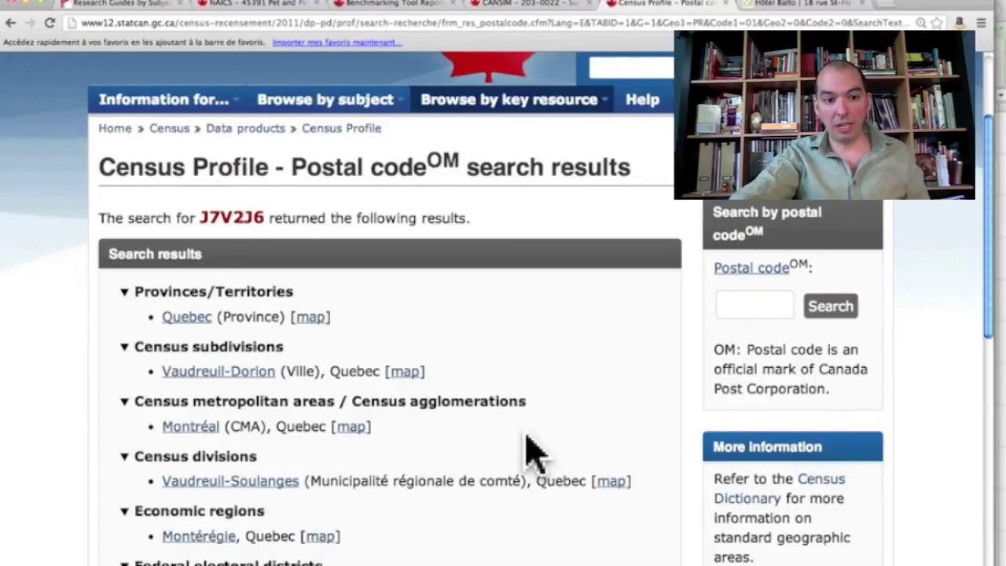
scroll(531, 454, "down", 5)
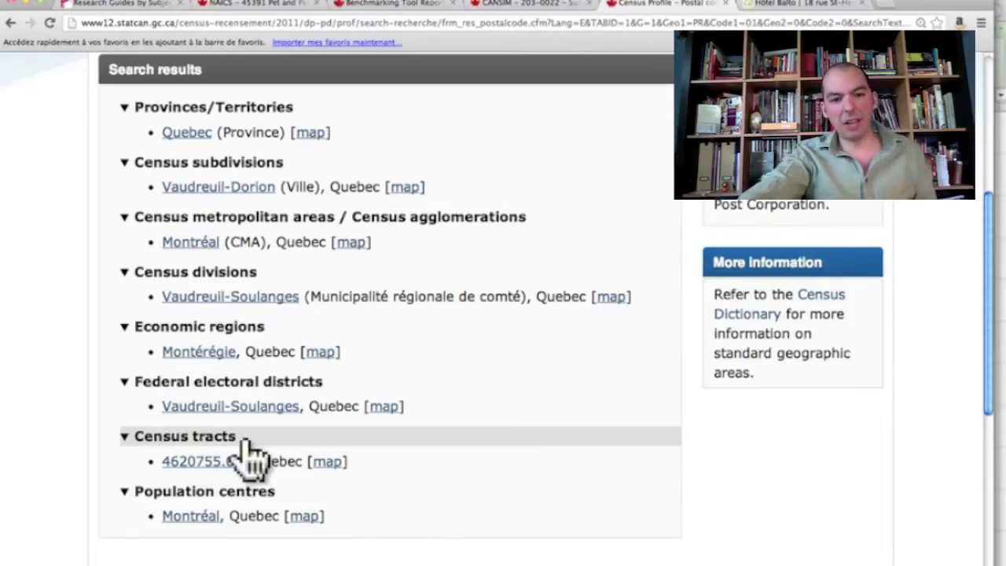
left_click(330, 463)
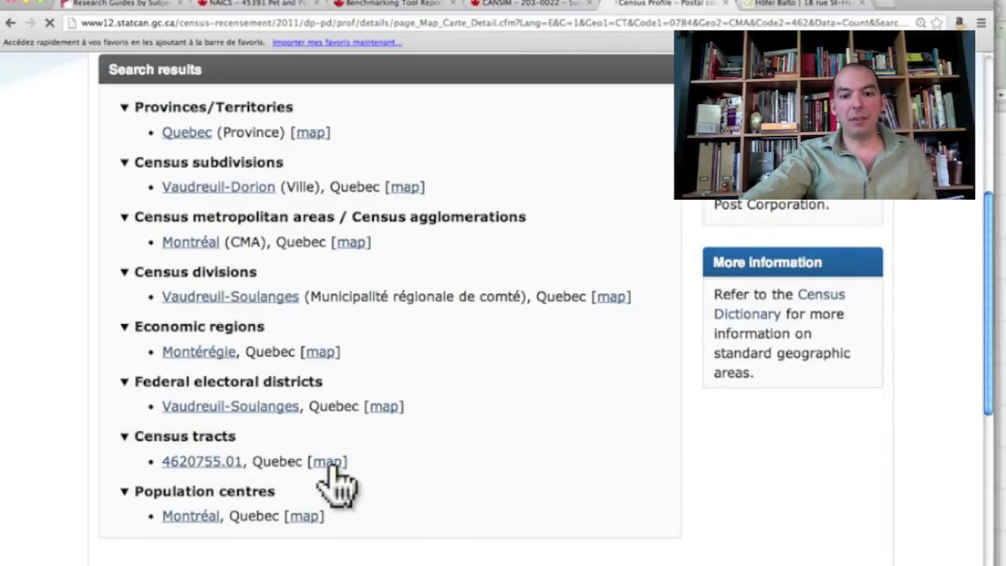
scroll(589, 513, "down", 5)
scroll(589, 513, "down", 3)
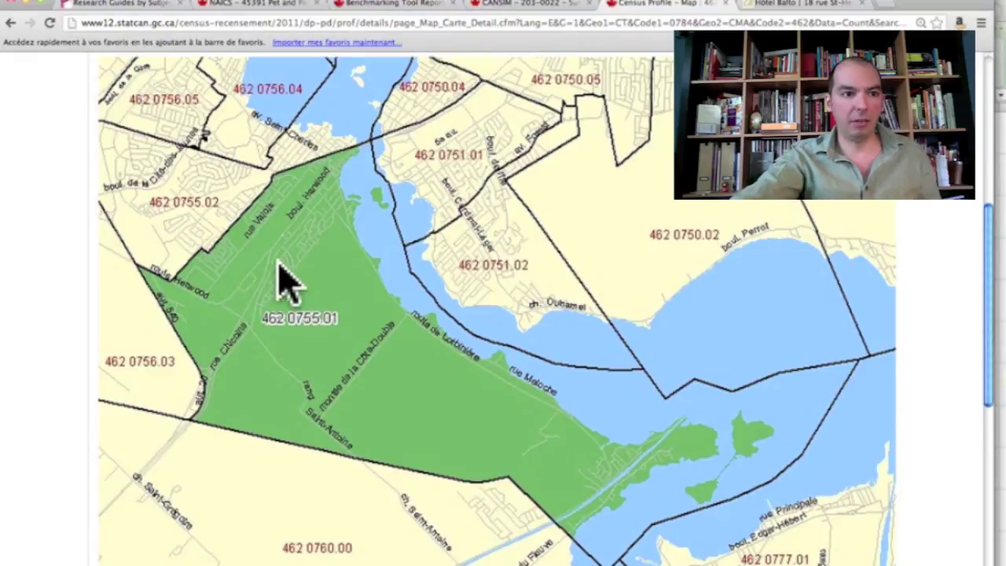
Open the data table for census tract 4620755.01 and highlight the total of private dwellings occupied by usual residents.
left_click(9, 23)
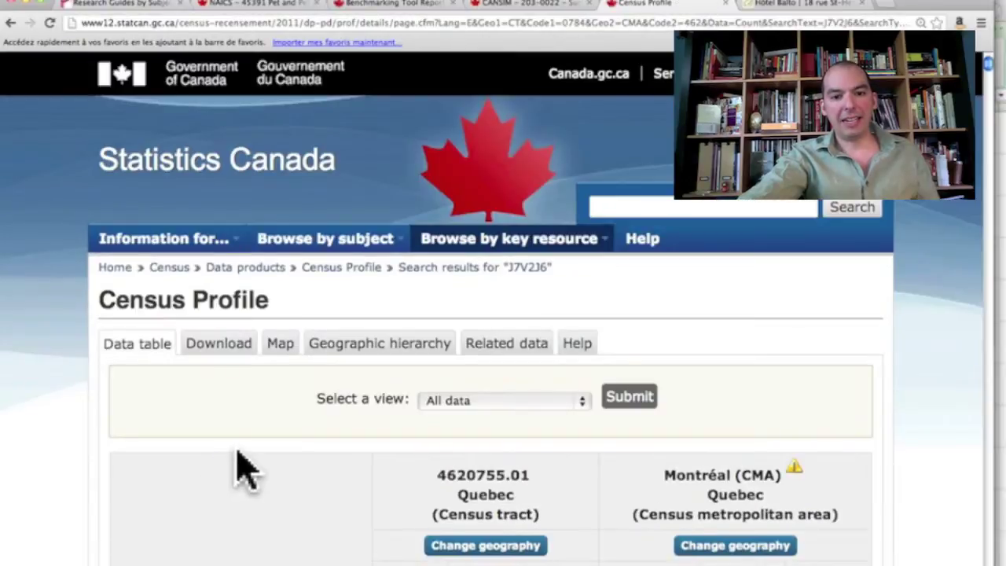
scroll(260, 455, "down", 3)
scroll(315, 432, "down", 6)
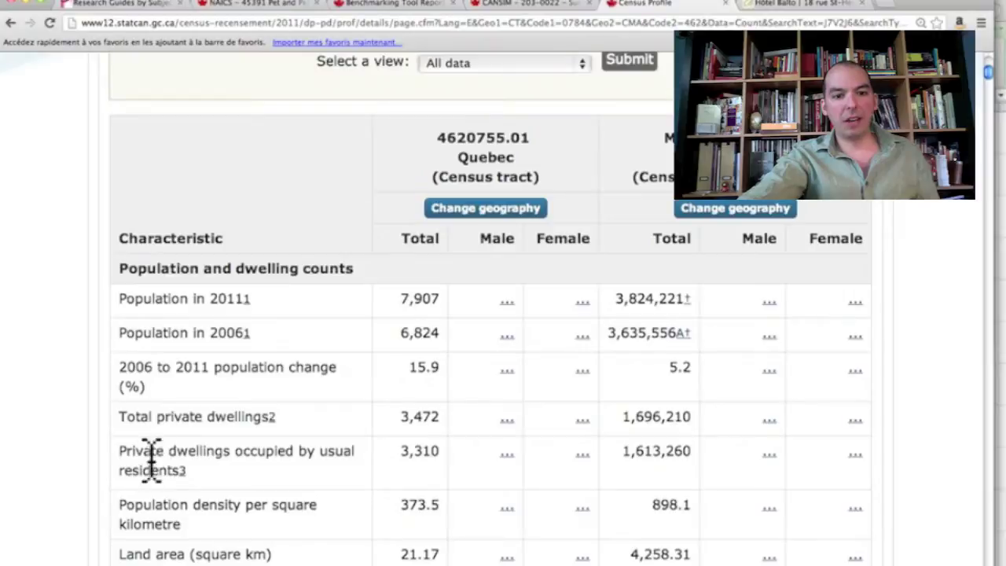
left_click_drag(139, 453, 225, 489)
left_click(283, 489)
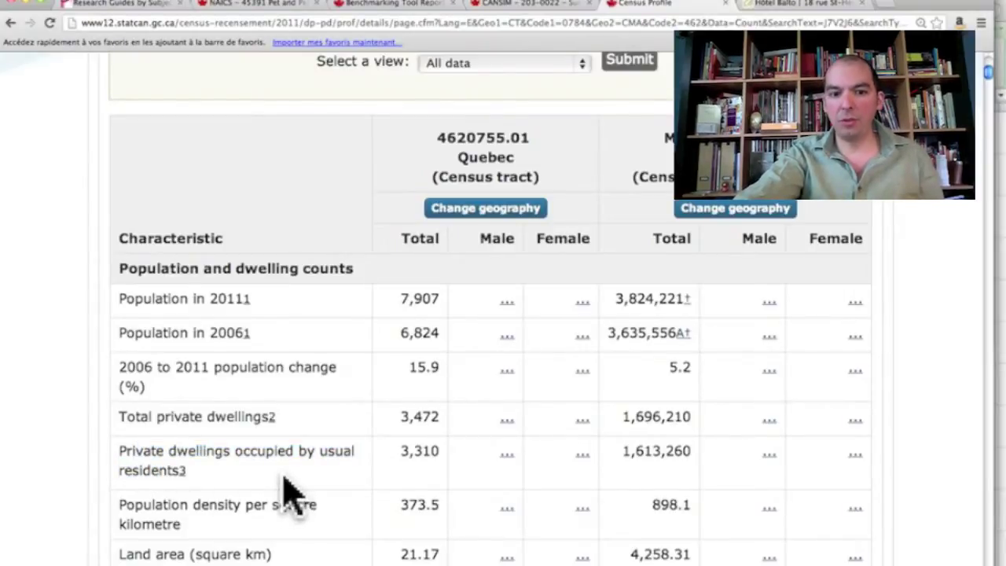
left_click_drag(395, 461, 448, 460)
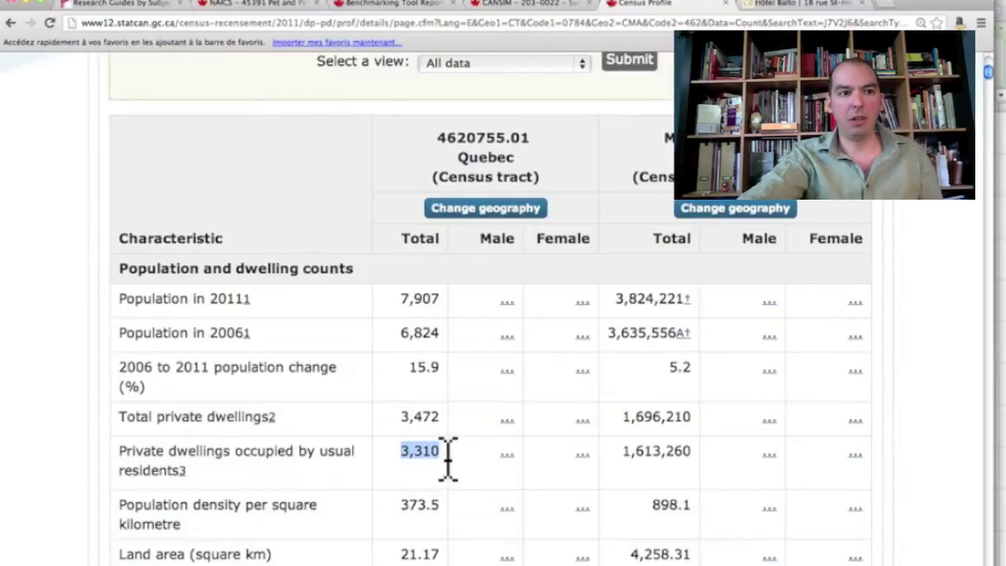
View the map of the Vaudreuil-Soulanges federal electoral district and return to the search results.
left_click(10, 22)
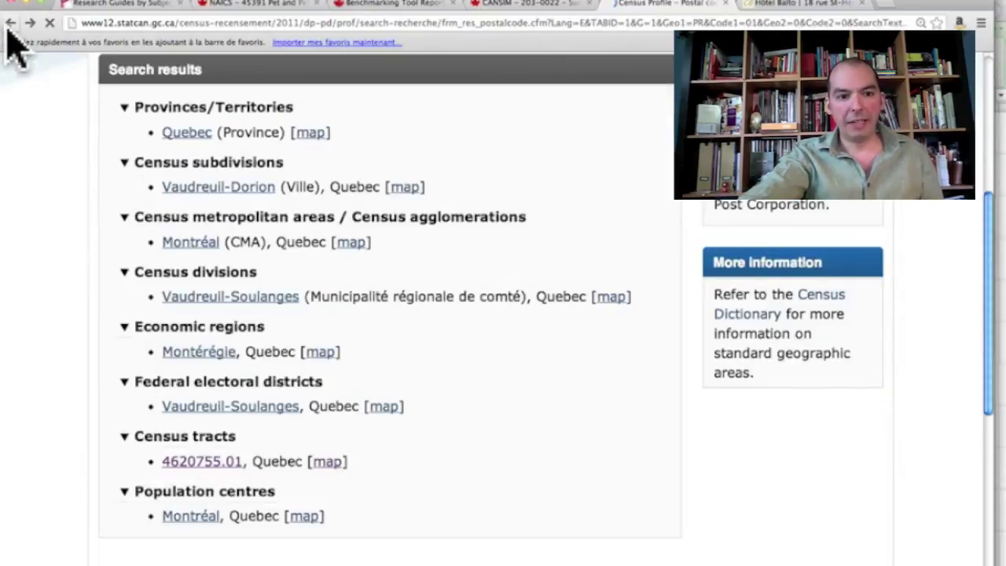
left_click(381, 410)
scroll(471, 426, "down", 5)
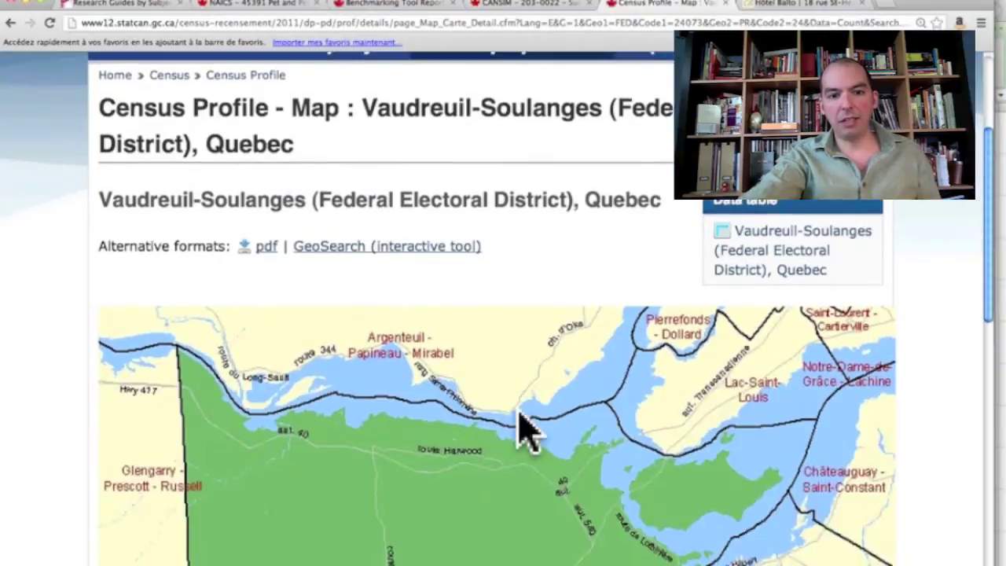
scroll(518, 410, "down", 5)
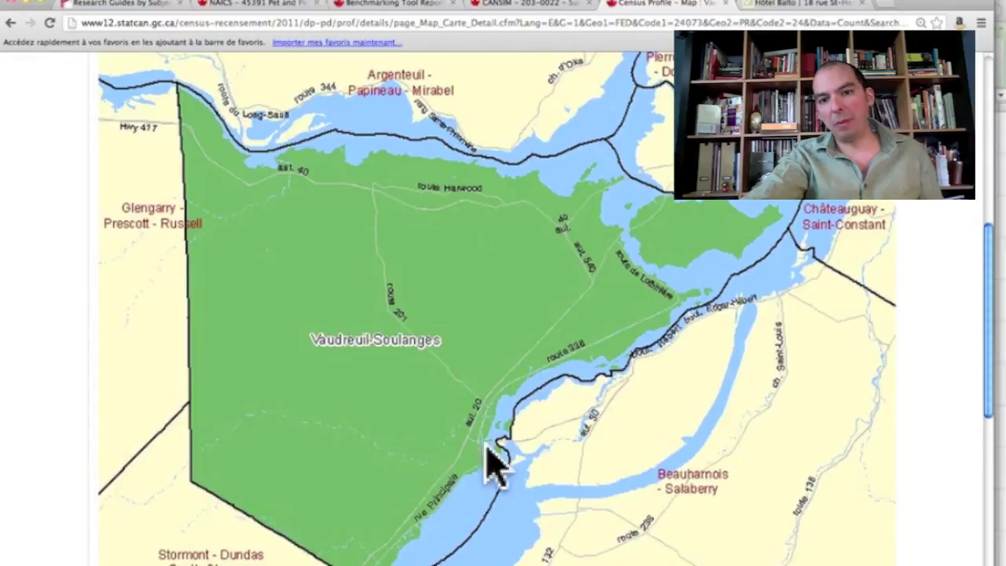
left_click(11, 23)
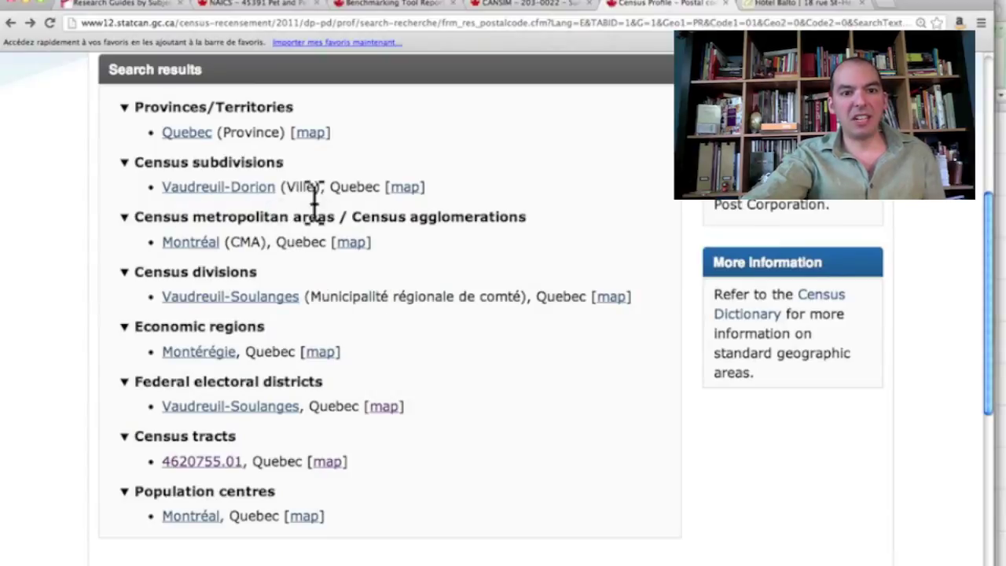
Highlight the Ville label of the Vaudreuil-Dorion census subdivision and view its map.
left_click_drag(313, 188, 287, 189)
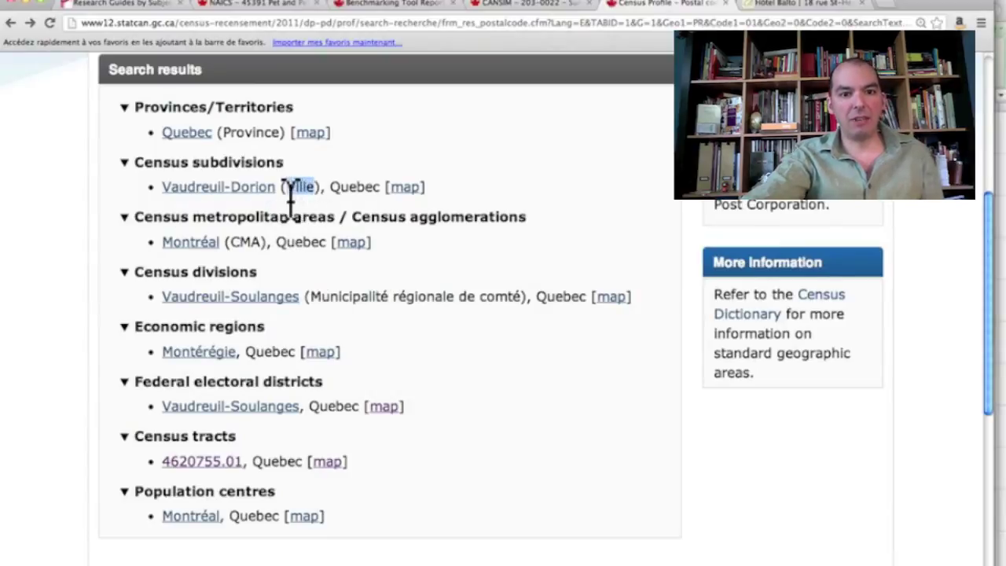
left_click(397, 189)
scroll(560, 395, "down", 3)
scroll(560, 395, "down", 5)
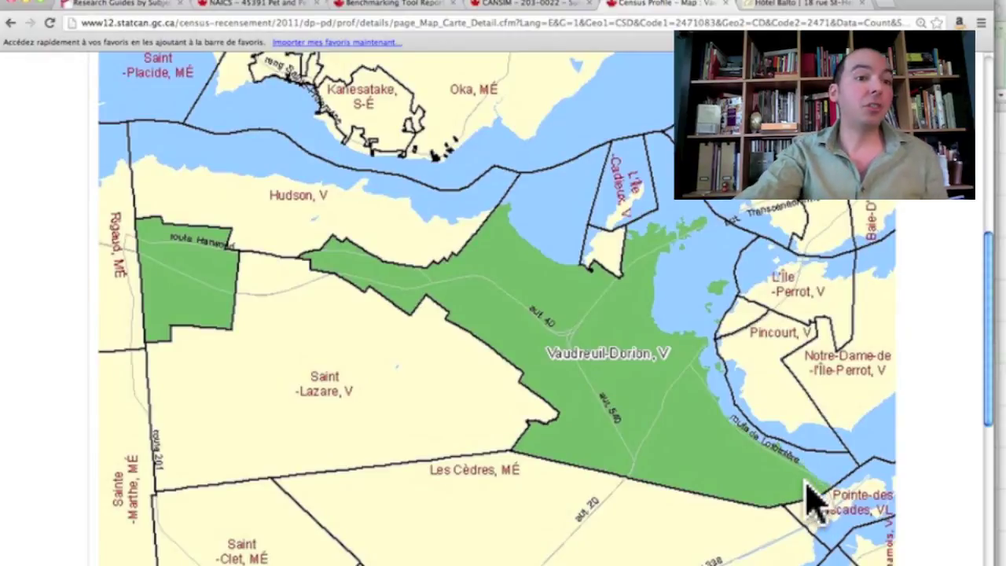
Highlight the total of occupied private dwellings in Vaudreuil-Dorion's census data table, and return to the CANSIM pet expenses table.
left_click(9, 23)
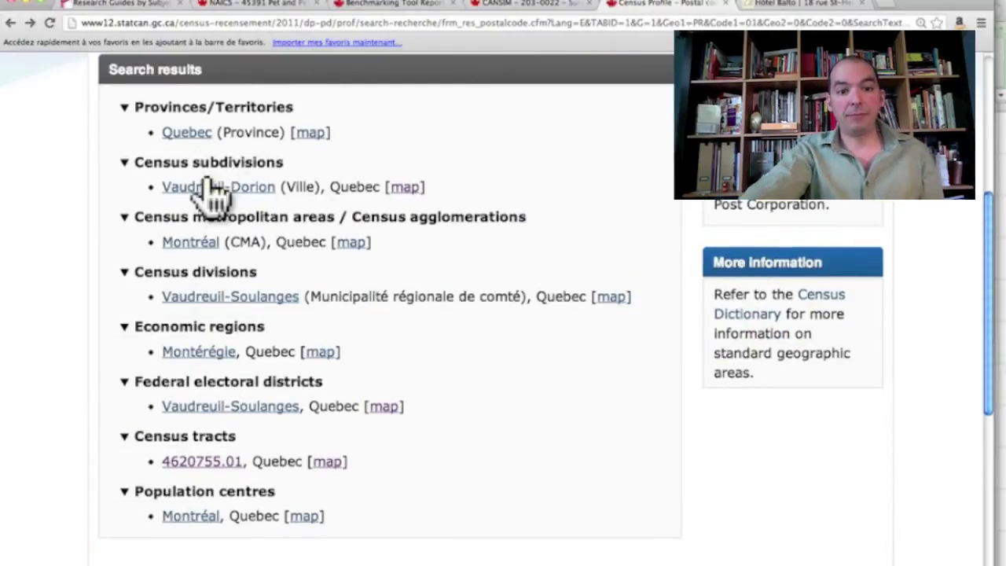
left_click(208, 187)
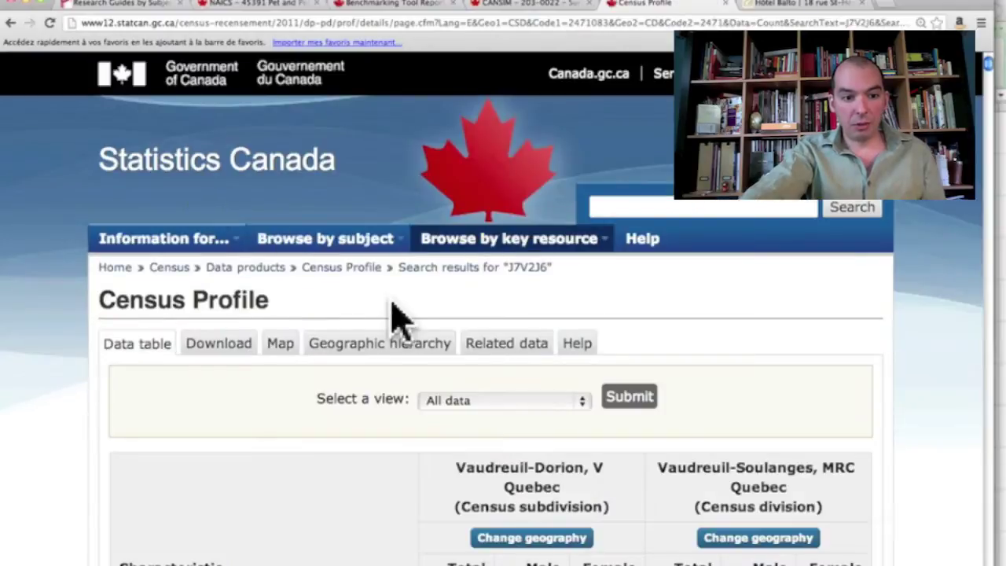
scroll(403, 338, "down", 5)
scroll(408, 361, "down", 2)
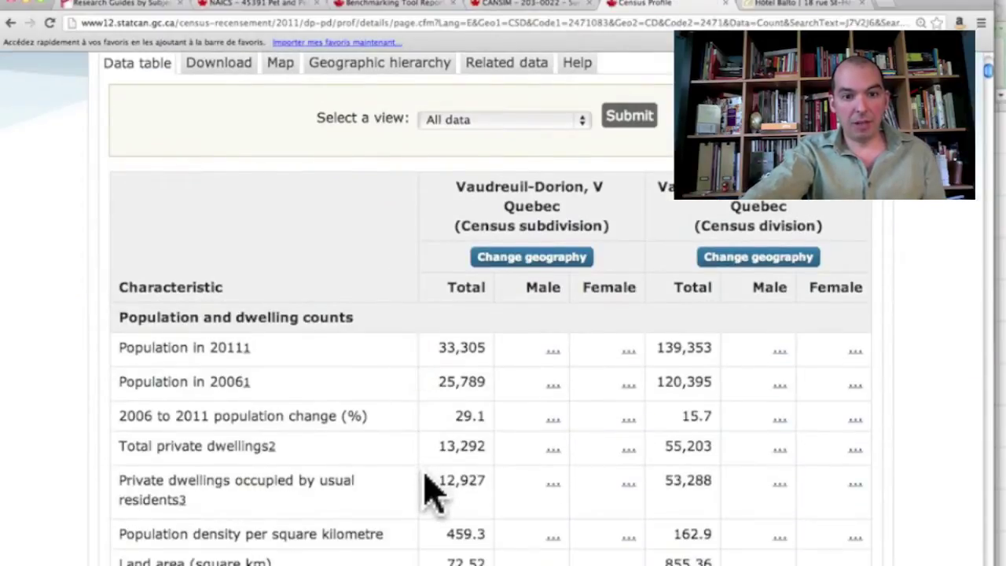
left_click_drag(442, 488, 486, 495)
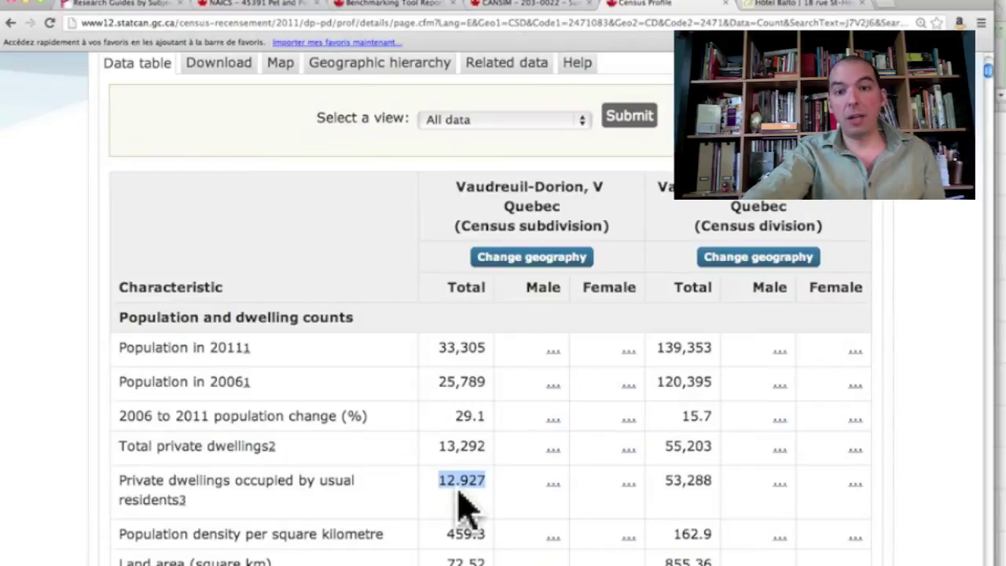
left_click(524, 8)
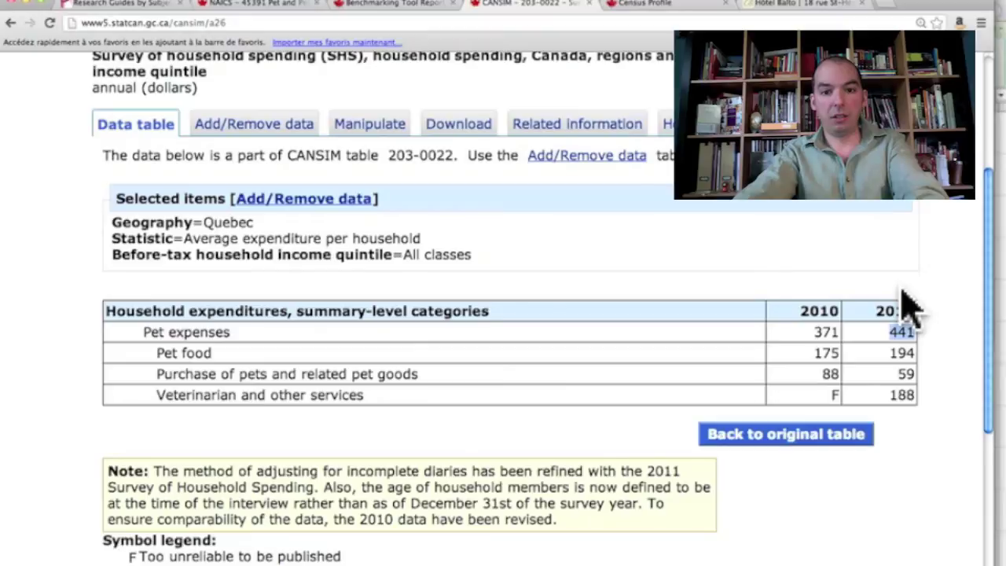
Switch to the browser window with the Concordia Libraries business research guides and highlight NAICS Codes under Top answers.
key("super+Tab")
key("super+Tab")
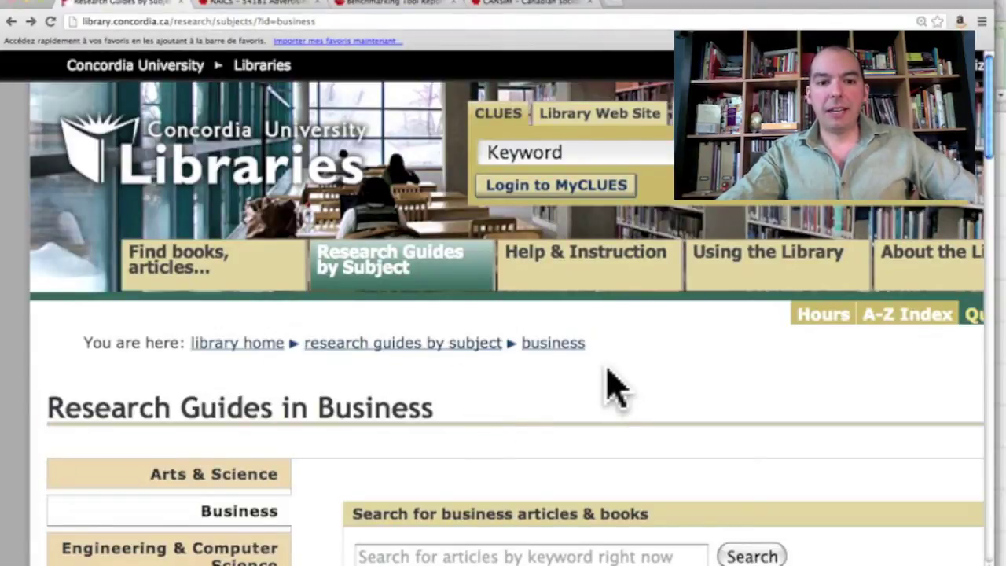
scroll(613, 387, "down", 10)
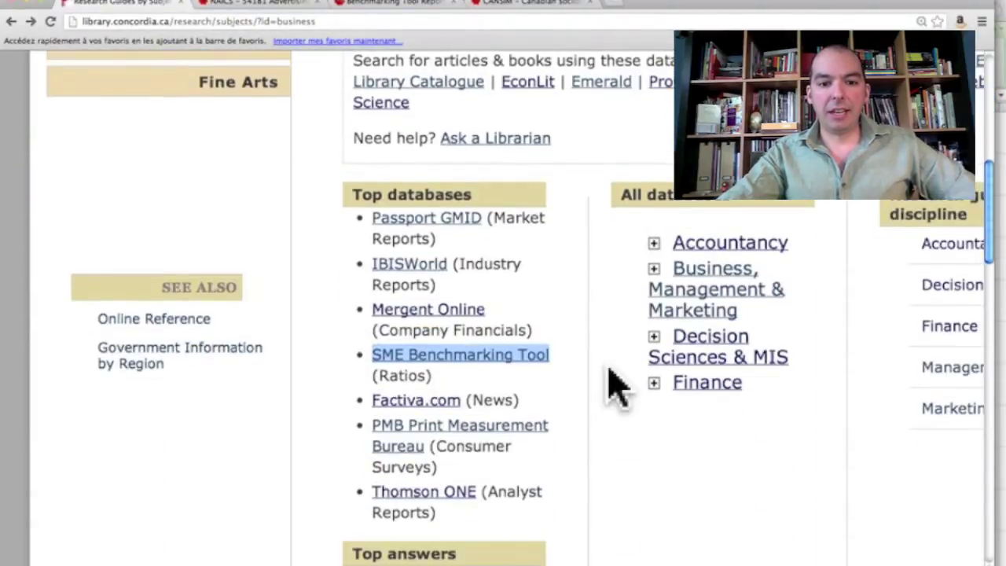
left_click_drag(483, 451, 376, 456)
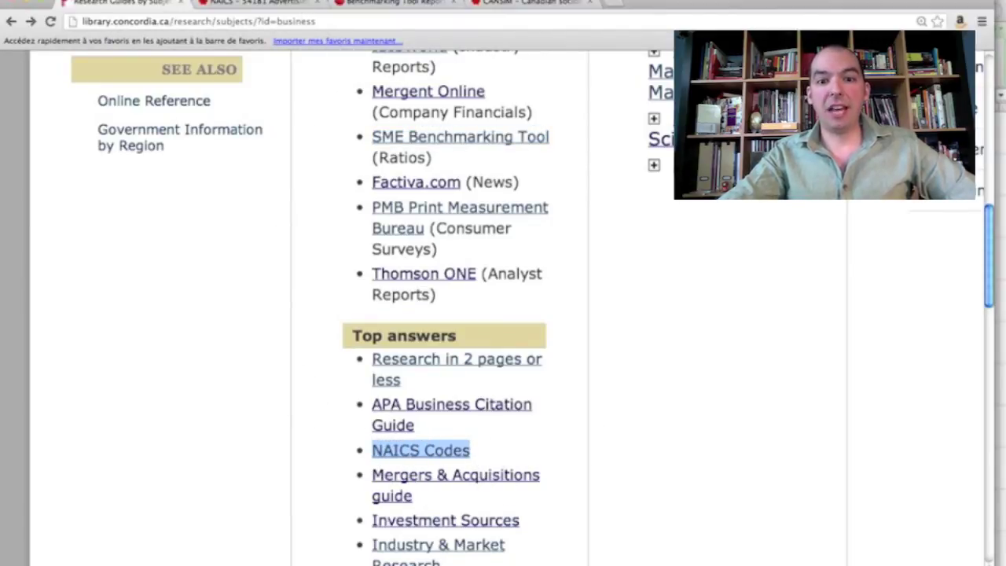
Review the NAICS 54181 Advertising Agencies classification and the profile section of its Benchmarking Tool Report.
left_click(269, 5)
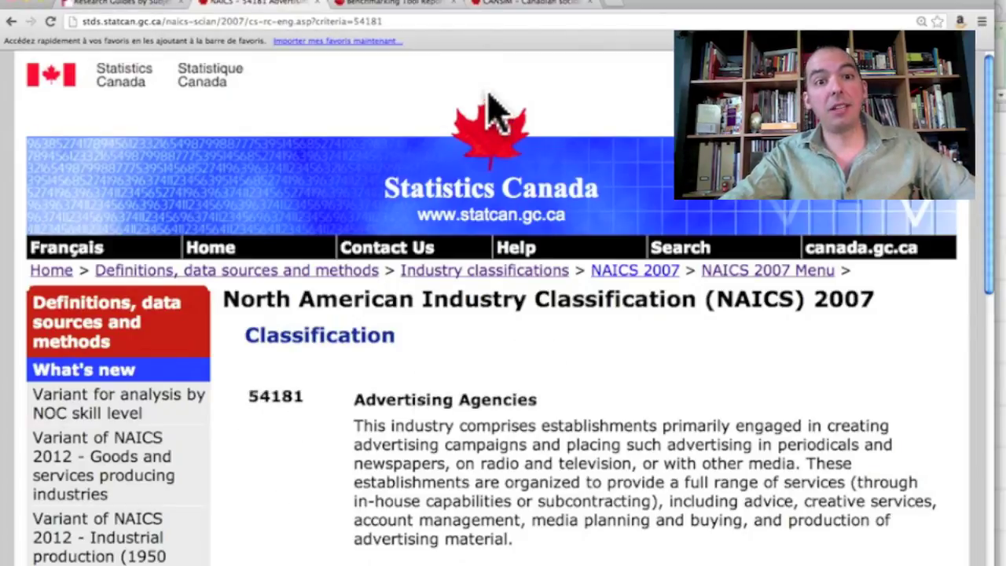
left_click(406, 4)
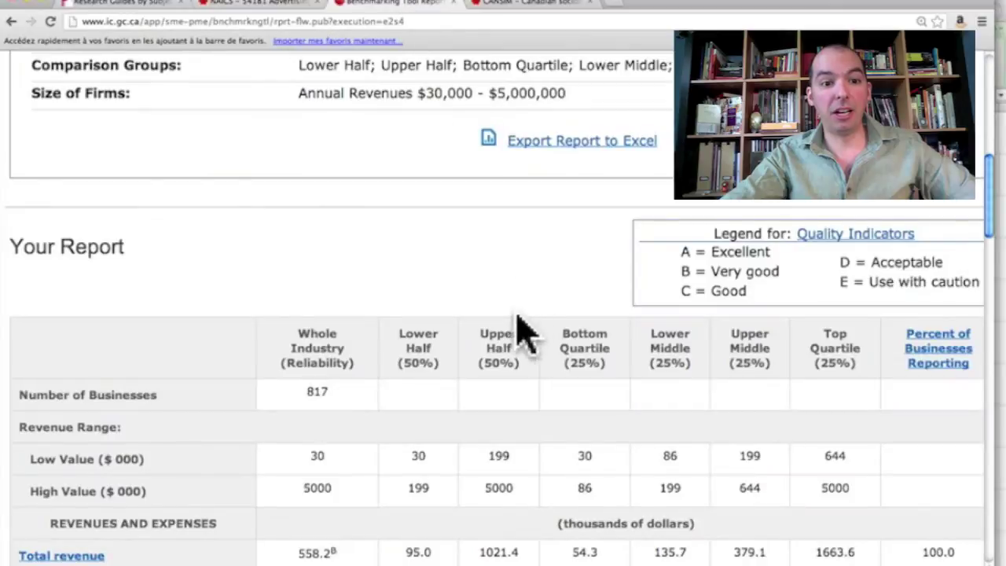
scroll(502, 328, "up", 10)
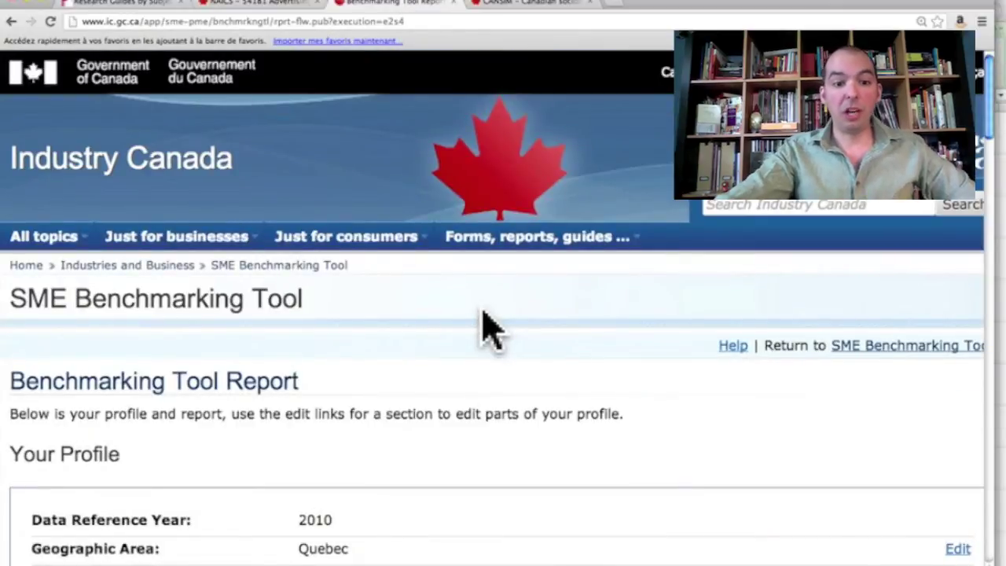
scroll(488, 328, "down", 5)
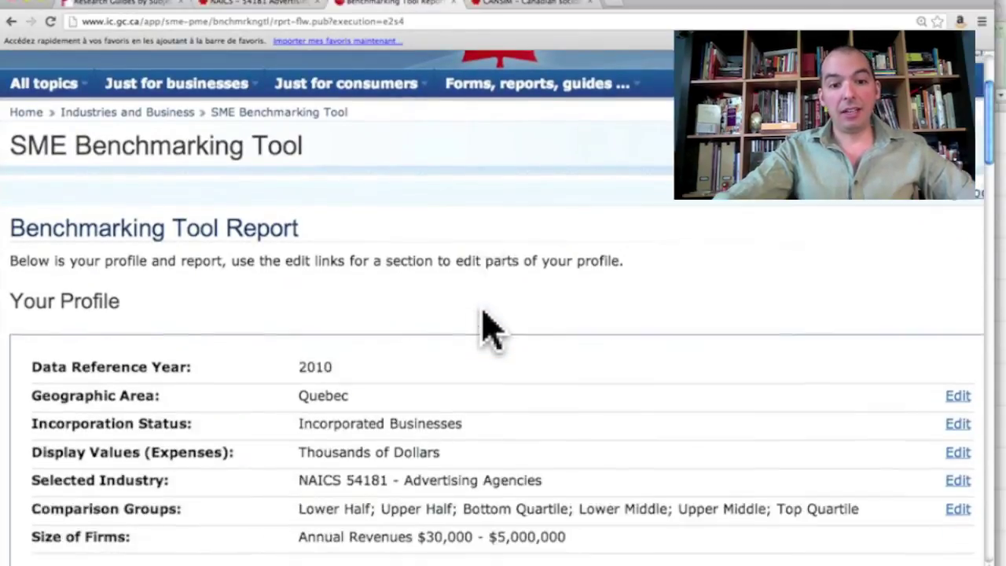
Highlight the number of businesses and the whole-industry total revenue in the advertising agencies report.
scroll(485, 327, "down", 5)
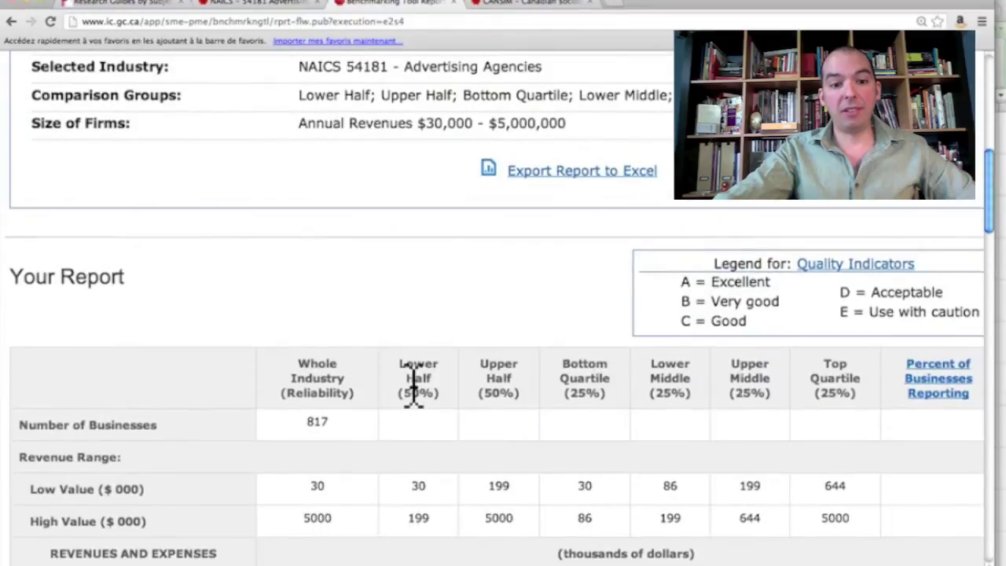
double_click(316, 422)
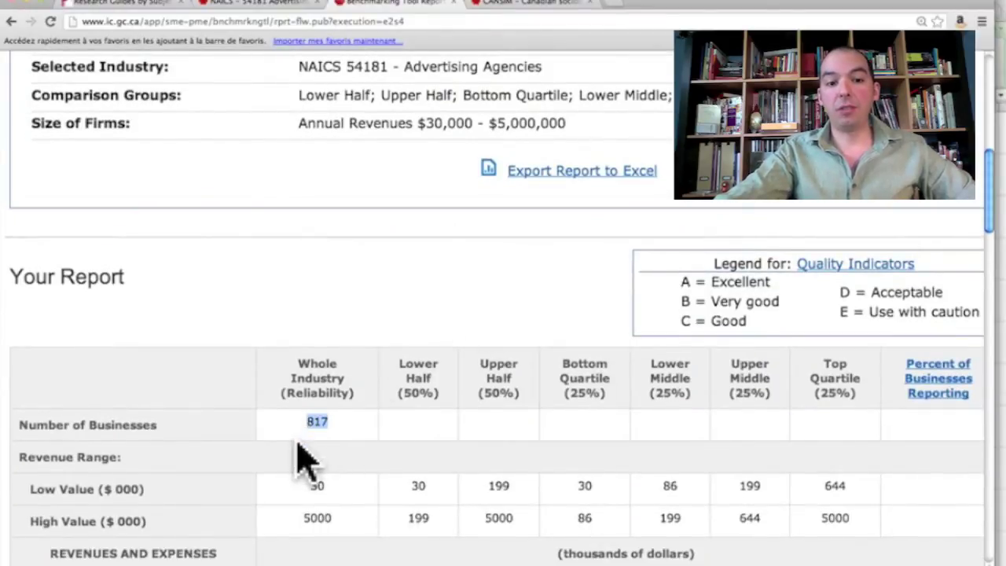
scroll(299, 442, "down", 1)
scroll(299, 458, "down", 2)
left_click_drag(300, 440, 329, 441)
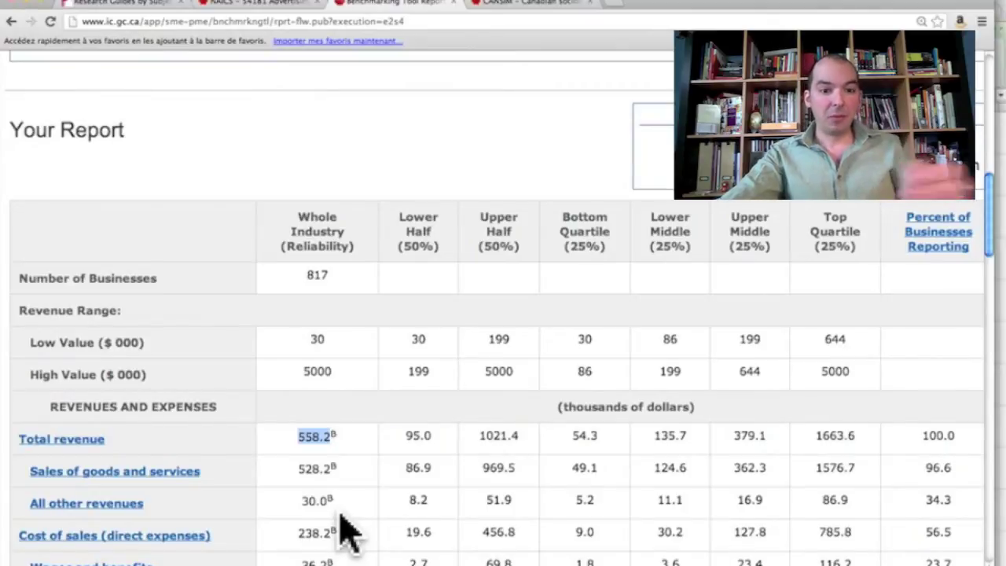
Highlight the $5,000,000 upper revenue limit under Size of Firms in the advertising agencies report.
left_click(354, 470)
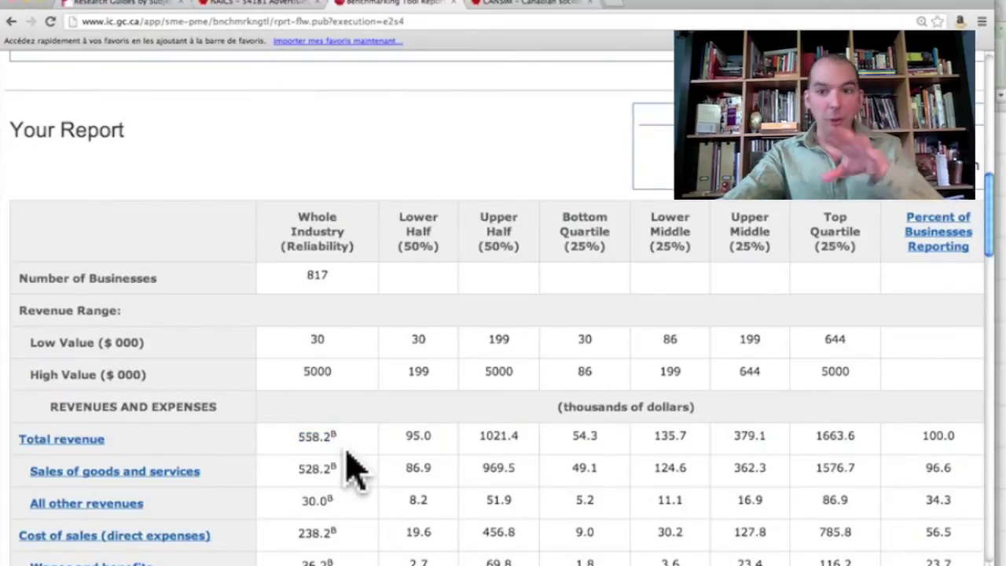
scroll(354, 469, "up", 5)
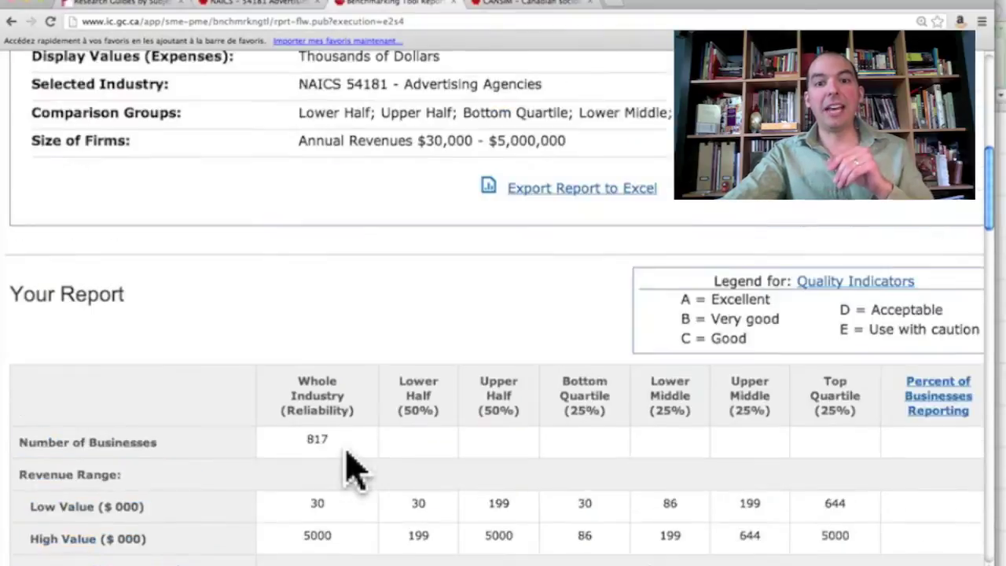
left_click_drag(567, 206, 476, 212)
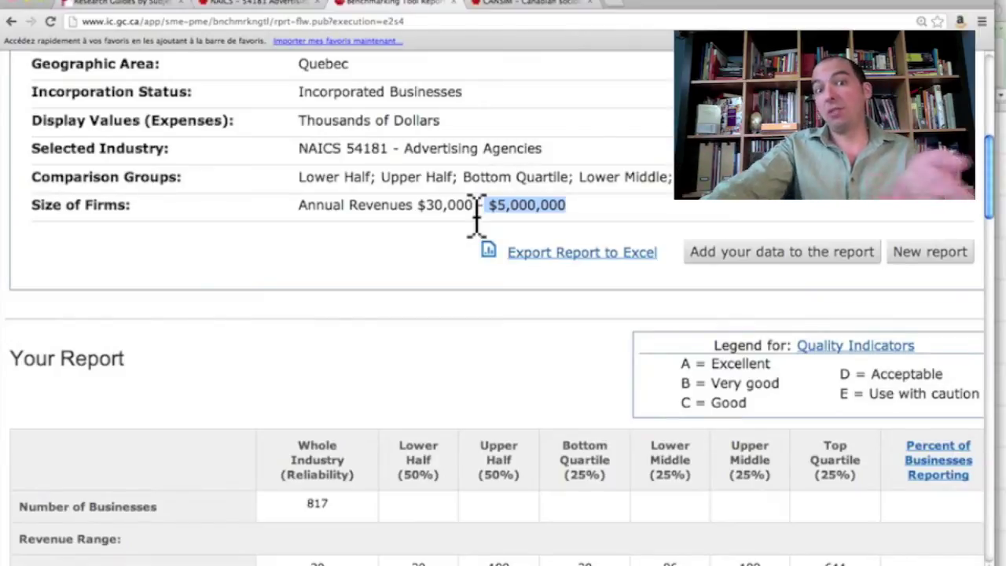
Highlight the Number of Businesses row in the advertising agencies report and review the whole-industry revenue figures below it.
scroll(491, 232, "down", 3)
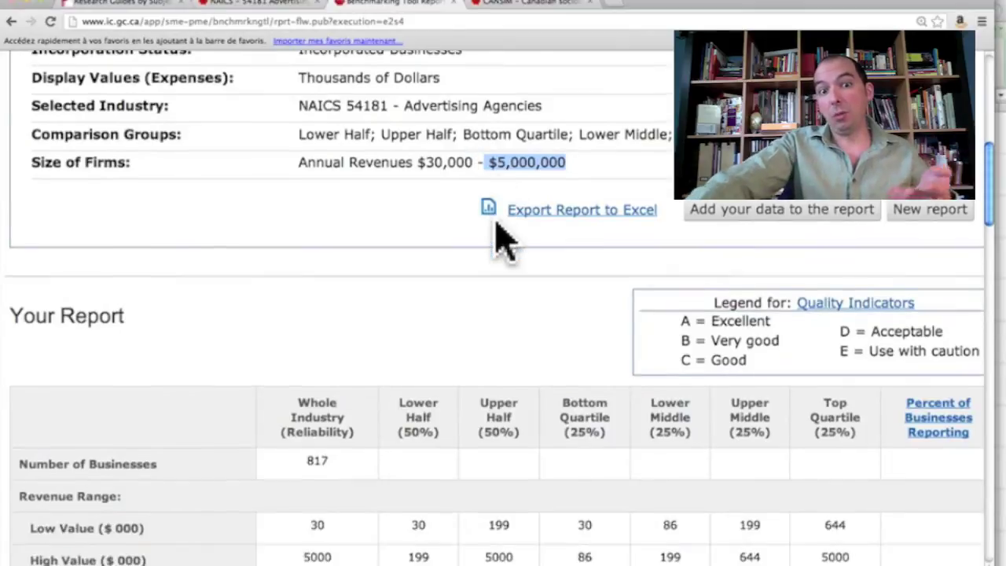
scroll(494, 240, "down", 5)
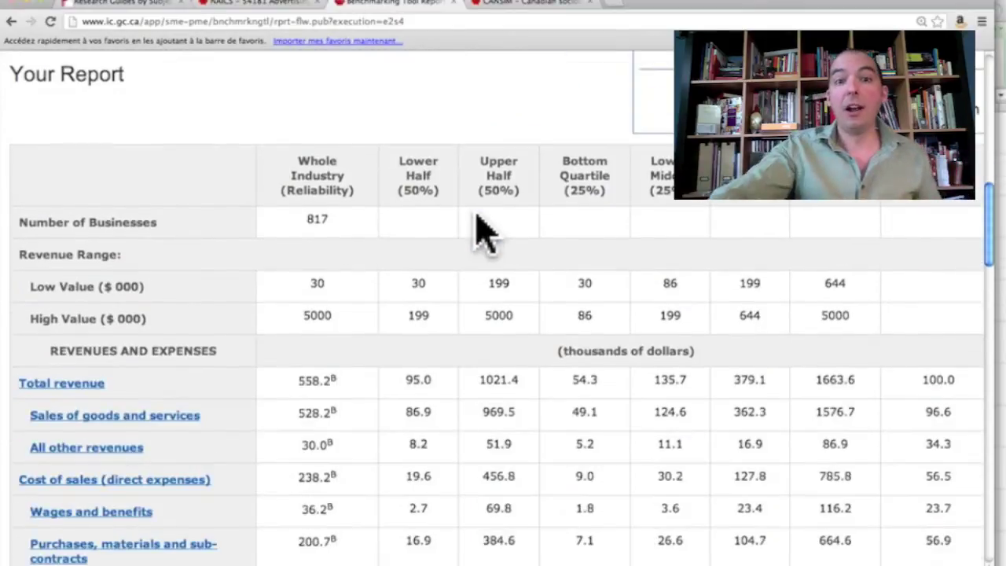
left_click_drag(341, 221, 59, 208)
left_click(196, 229)
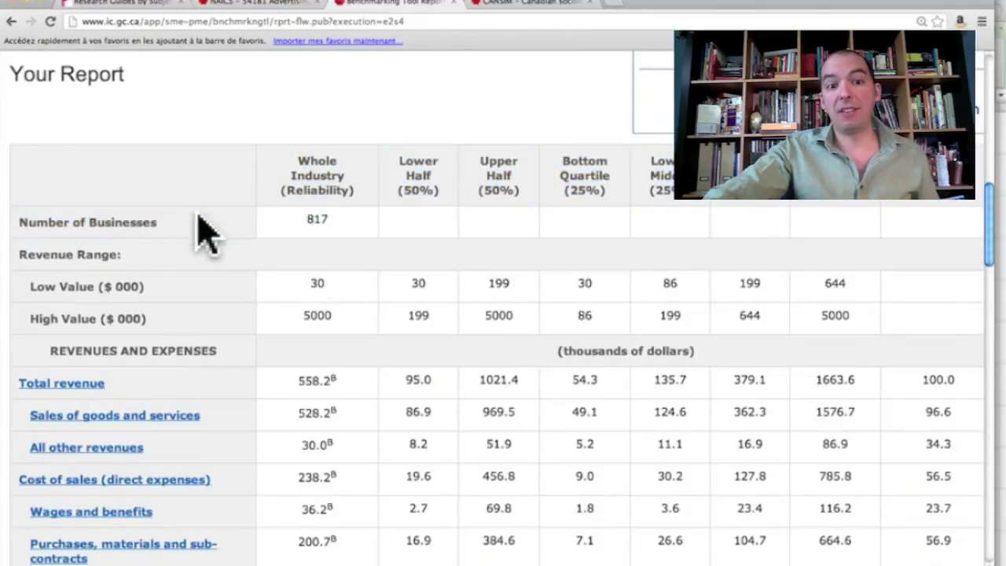
scroll(348, 274, "down", 2)
left_click_drag(333, 305, 317, 311)
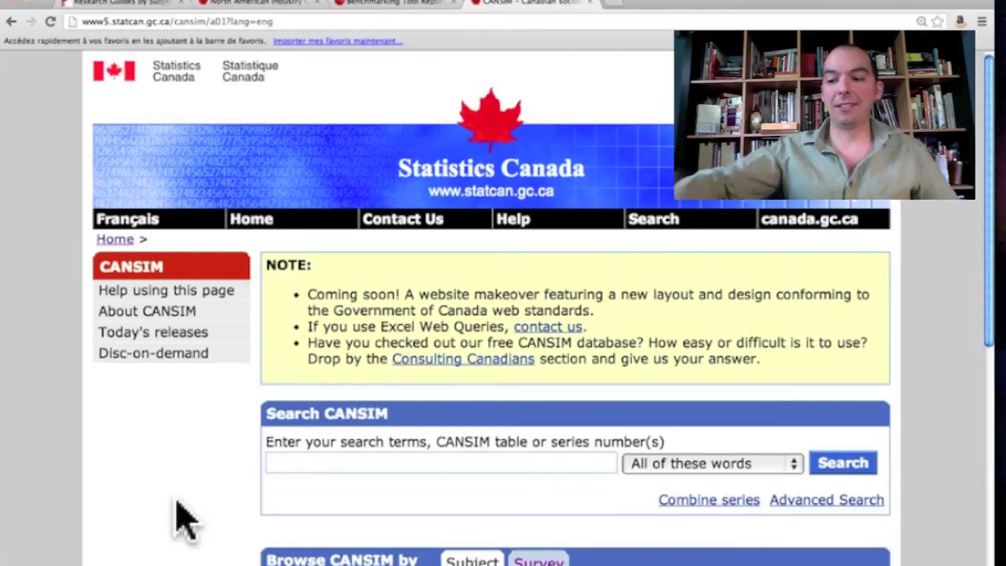
Browse CANSIM by survey and look through the Annual Survey of Service Industries entries, highlighting part of the list.
scroll(181, 460, "down", 10)
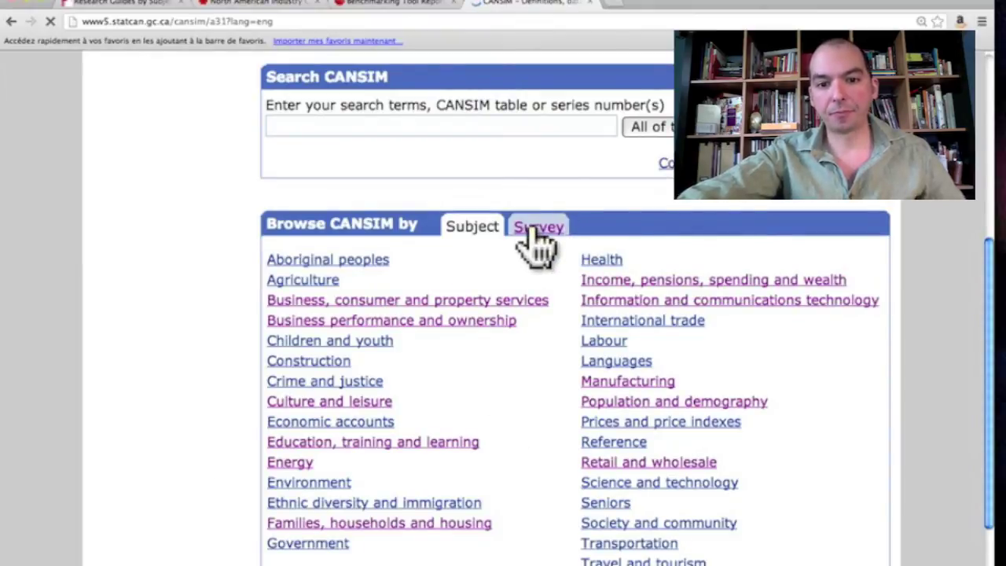
scroll(702, 382, "down", 12)
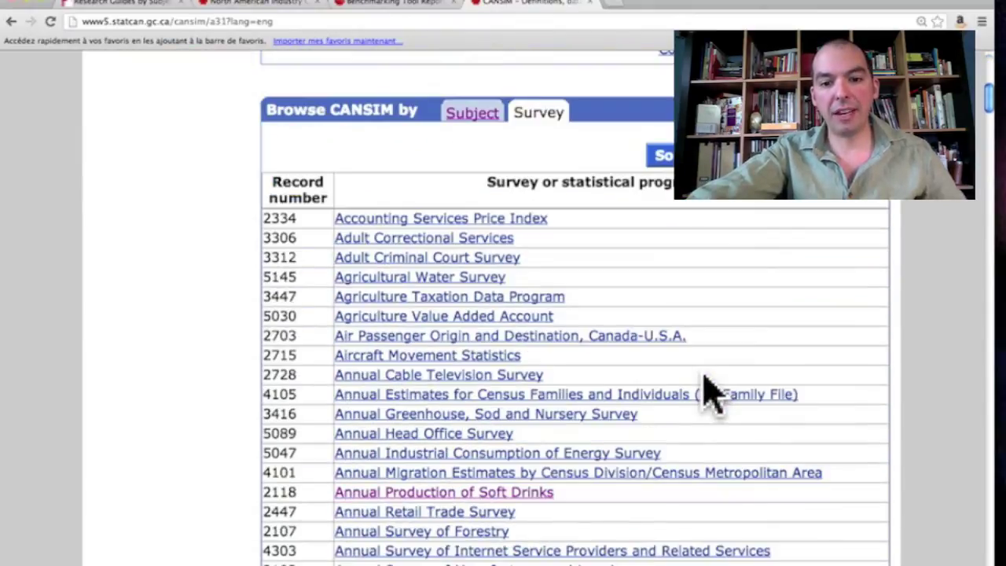
scroll(707, 393, "down", 5)
left_click_drag(689, 325, 852, 507)
scroll(856, 510, "down", 6)
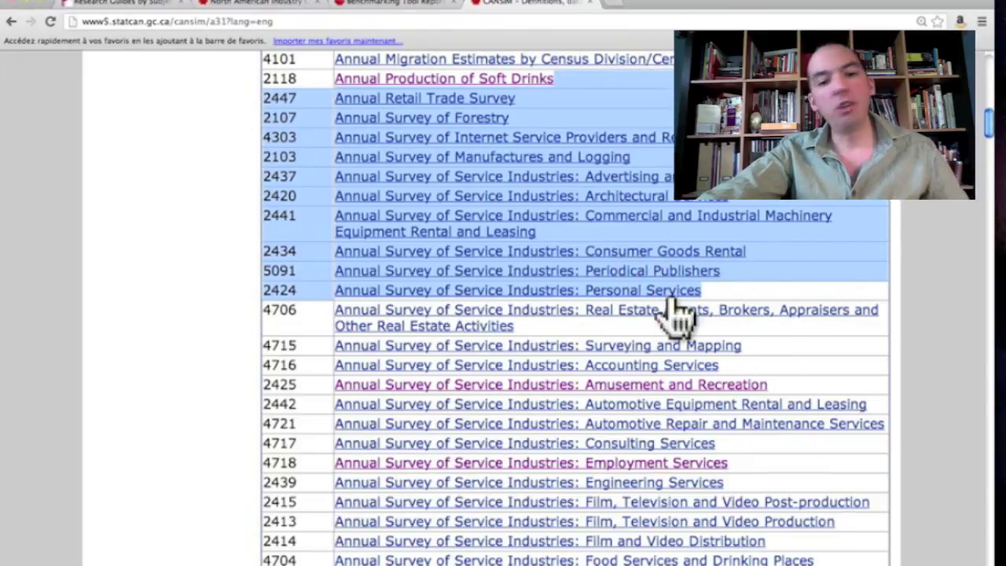
scroll(641, 370, "down", 3)
scroll(628, 495, "down", 1)
scroll(651, 507, "down", 1)
scroll(654, 508, "down", 3)
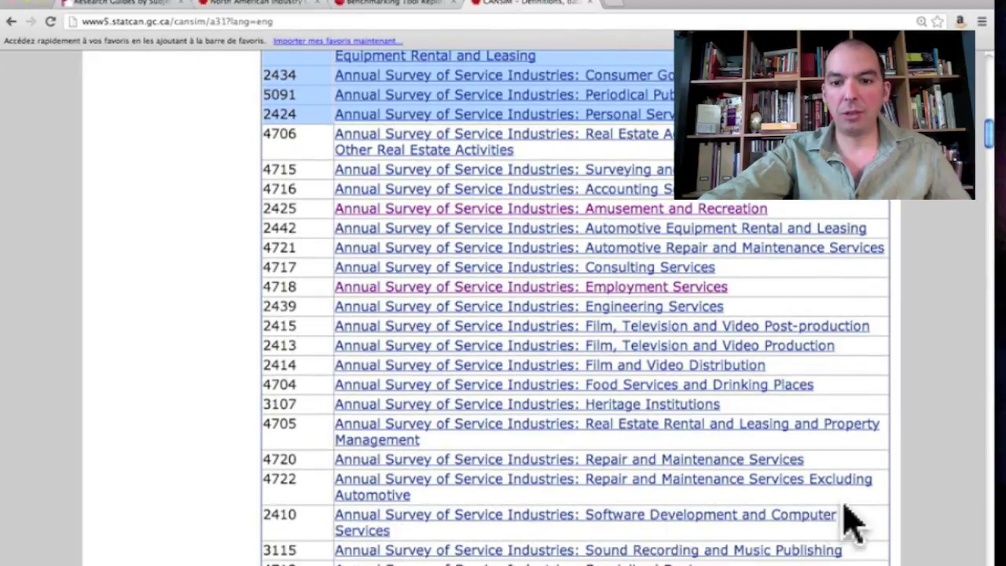
left_click(902, 512)
Browse CANSIM by subject and highlight Business, consumer and property services, Information and communications technology, and Manufacturing.
scroll(902, 512, "up", 15)
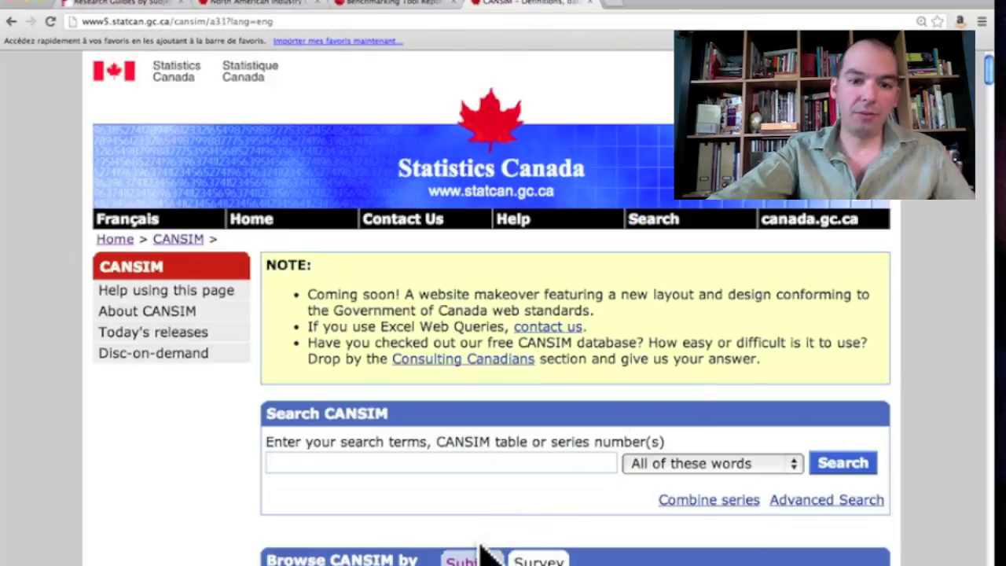
left_click(469, 561)
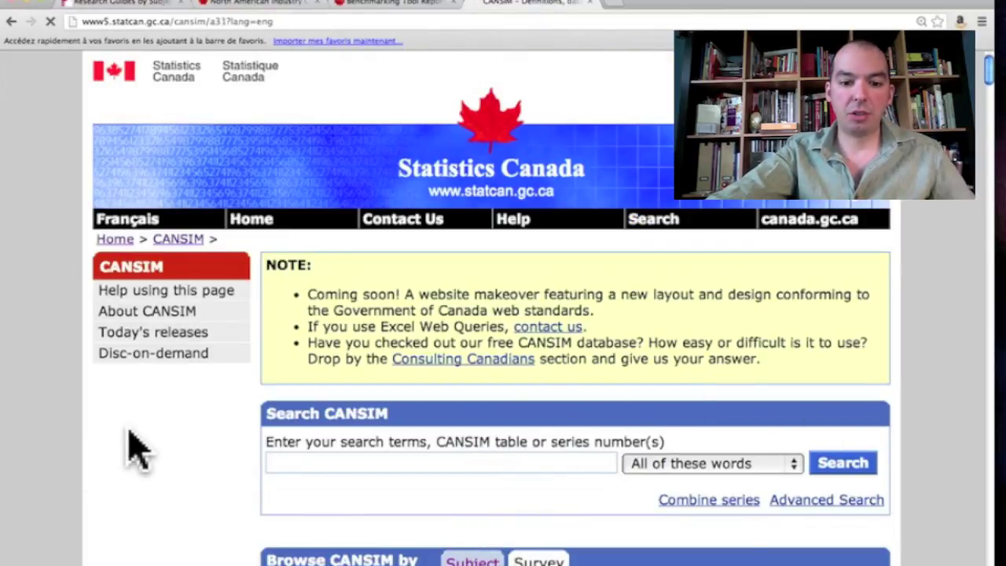
scroll(135, 449, "down", 3)
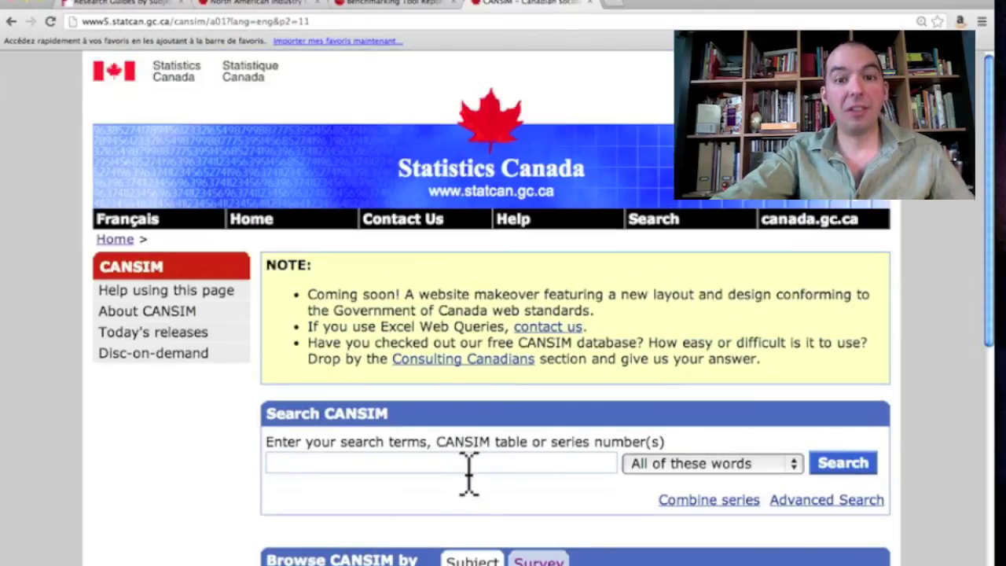
scroll(471, 475, "down", 5)
scroll(491, 475, "down", 3)
left_click_drag(550, 329, 270, 330)
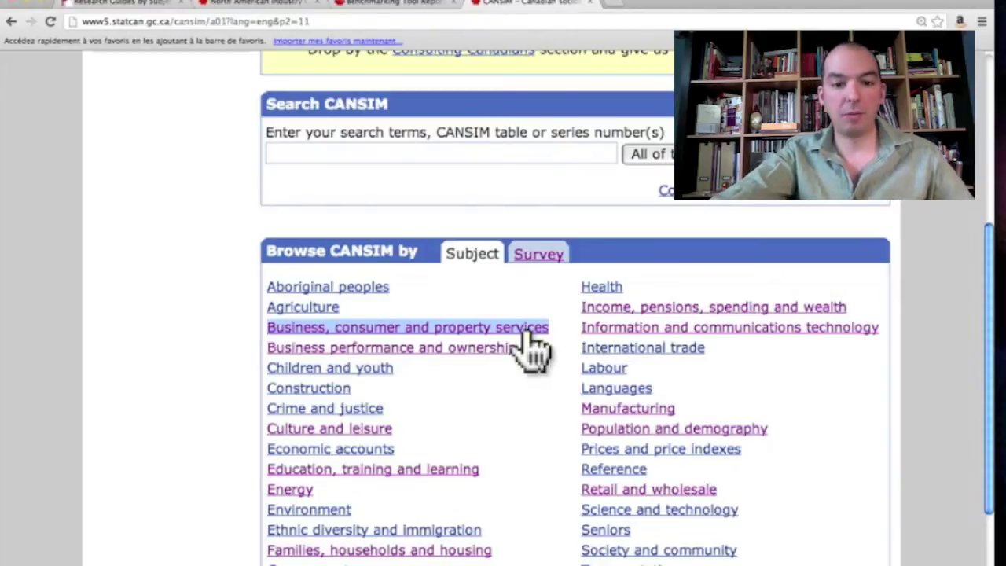
left_click_drag(884, 330, 582, 333)
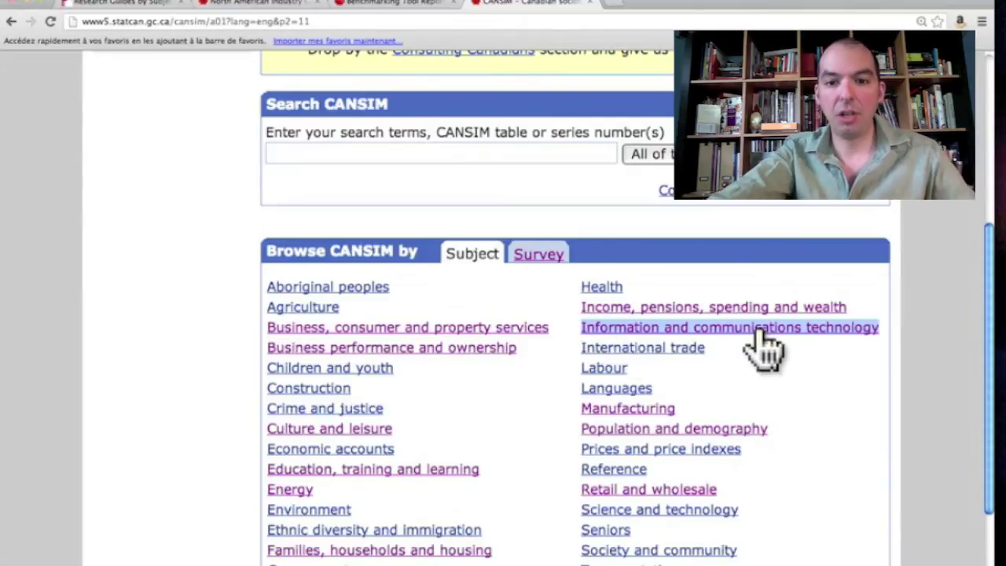
left_click(730, 426)
mouse_move(653, 393)
left_mouse_down()
mouse_move(566, 416)
mouse_move(599, 420)
mouse_move(589, 423)
left_mouse_up()
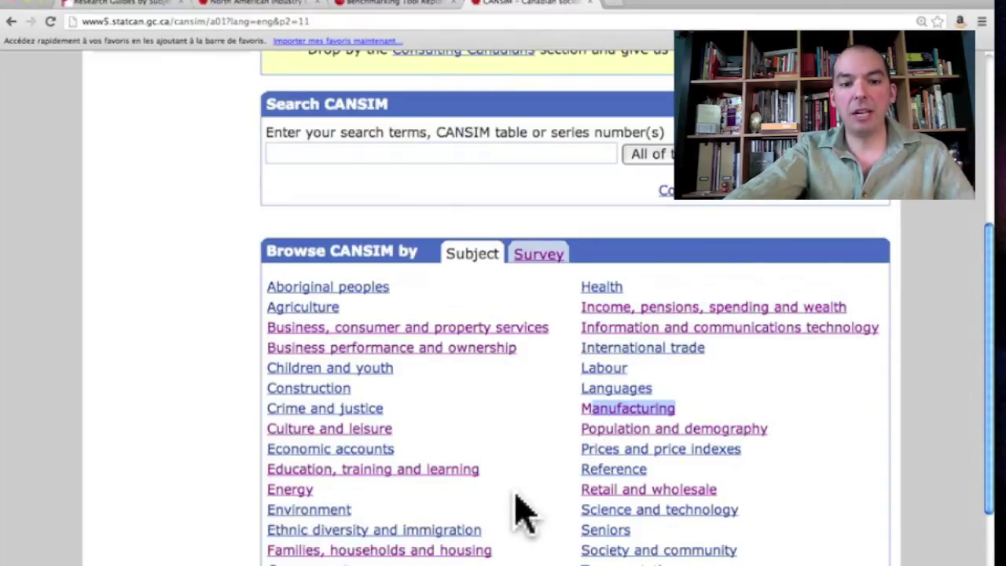
left_click(550, 456)
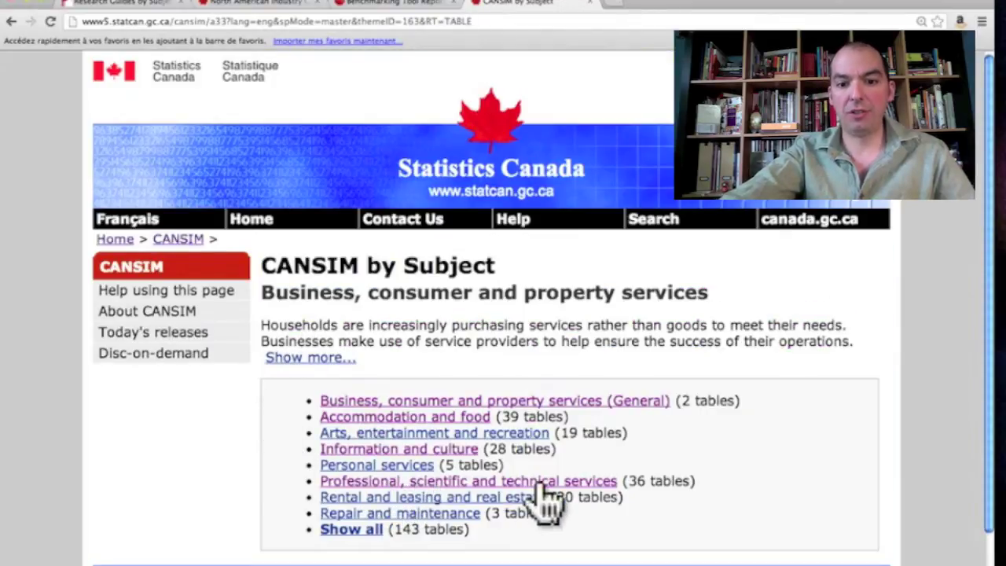
Compare the Professional, scientific and technical services subject with NAICS sector 54, and open that subject's list of CANSIM tables.
left_click_drag(609, 481, 312, 489)
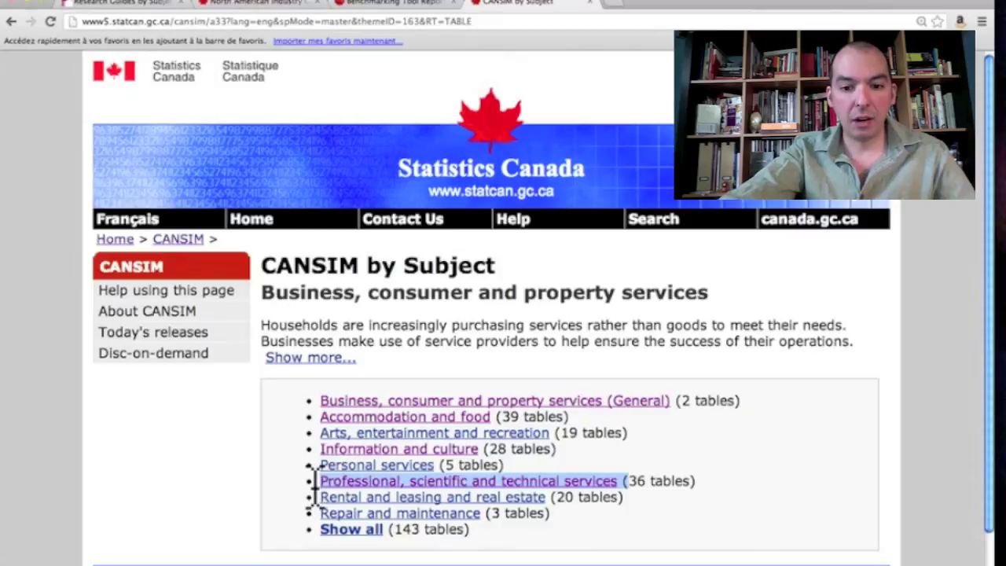
left_click(275, 4)
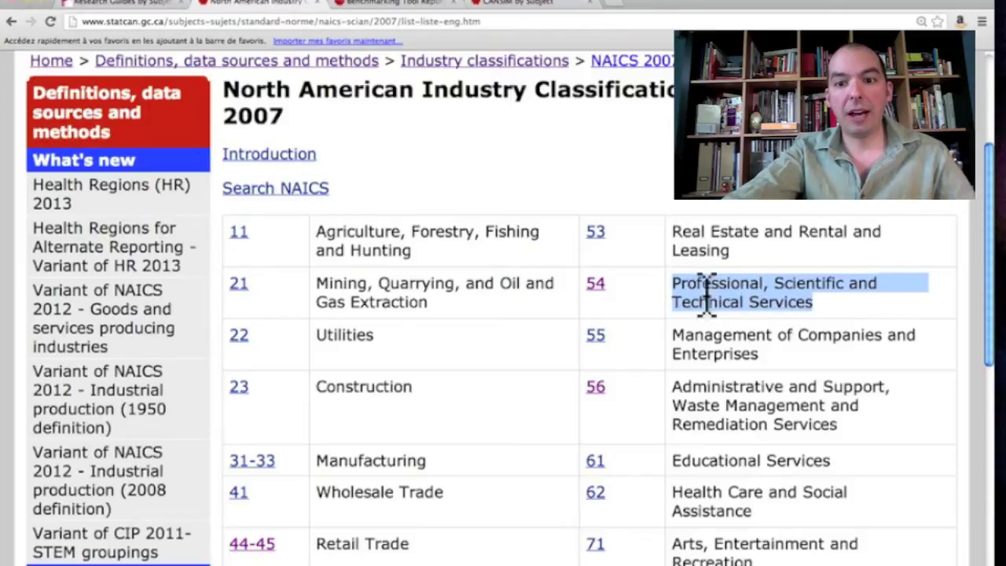
left_click(522, 4)
left_click(641, 483)
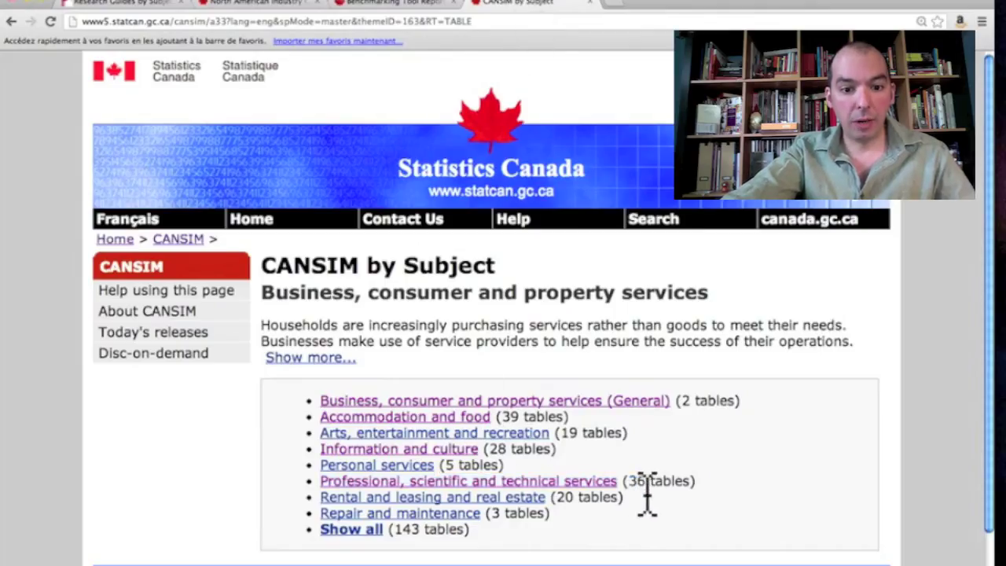
left_click(612, 482)
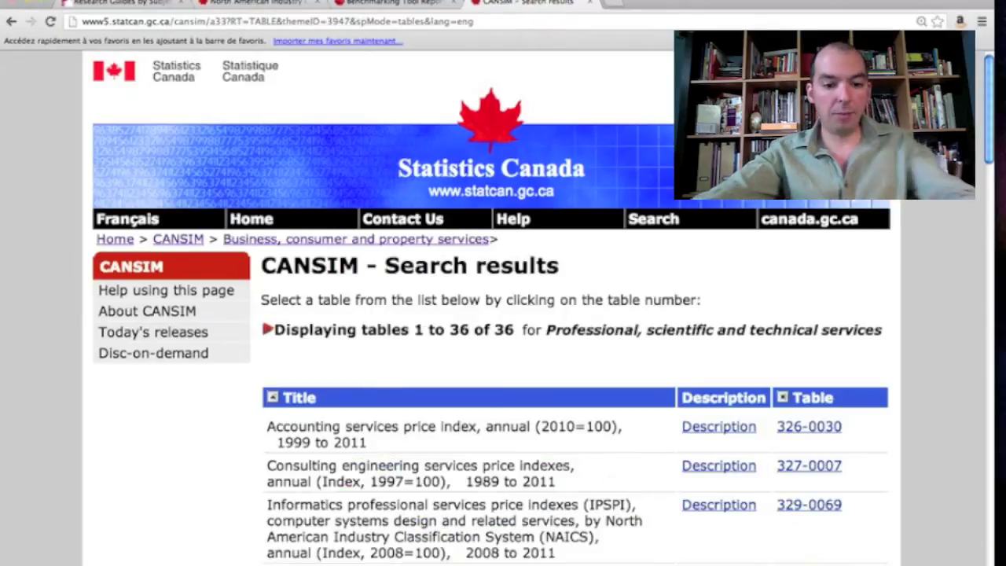
Find "advert" in the table list, highlight Advertising and related services, and open table 360-0003.
key("ctrl+f")
type("adv")
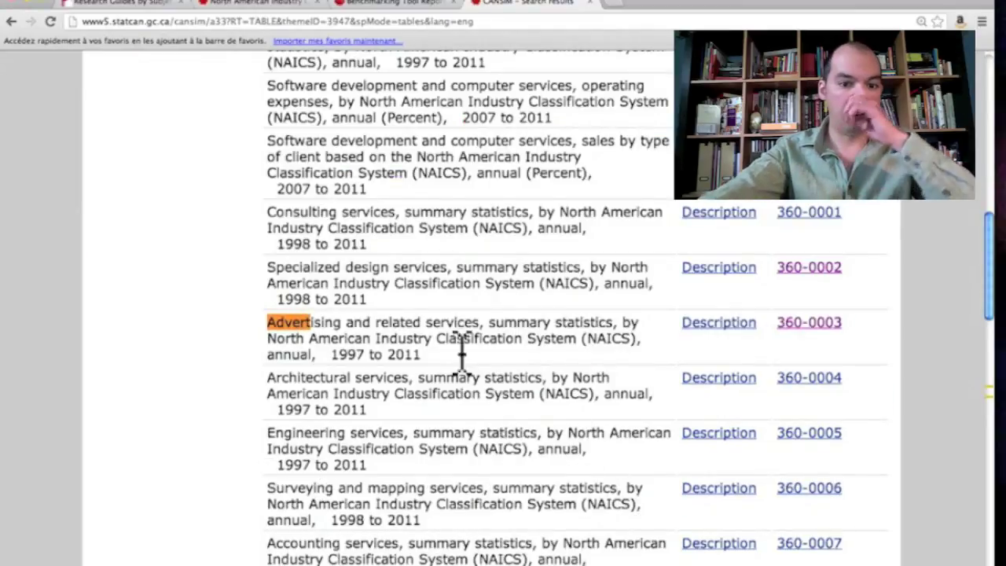
left_click_drag(479, 324, 288, 330)
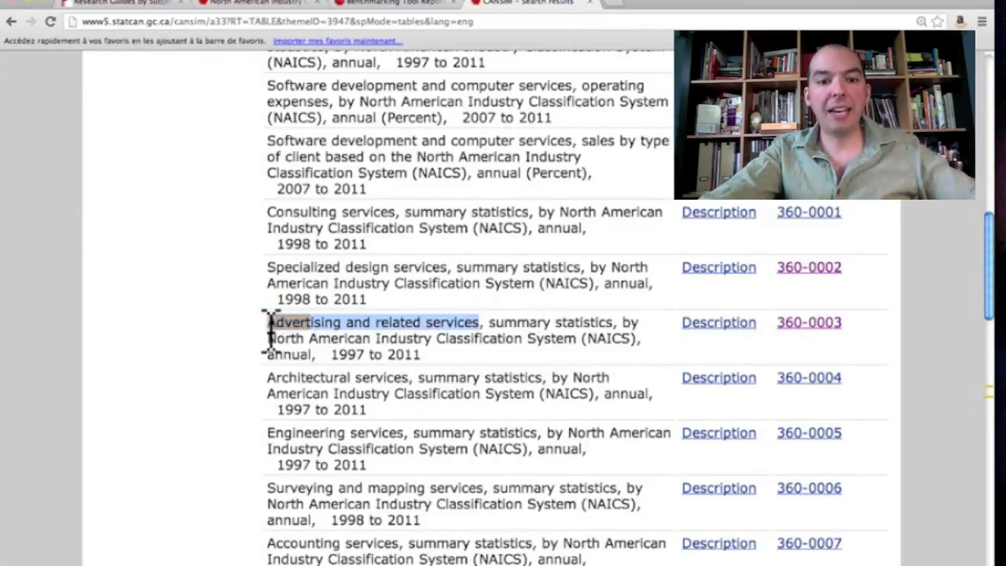
left_click(810, 323)
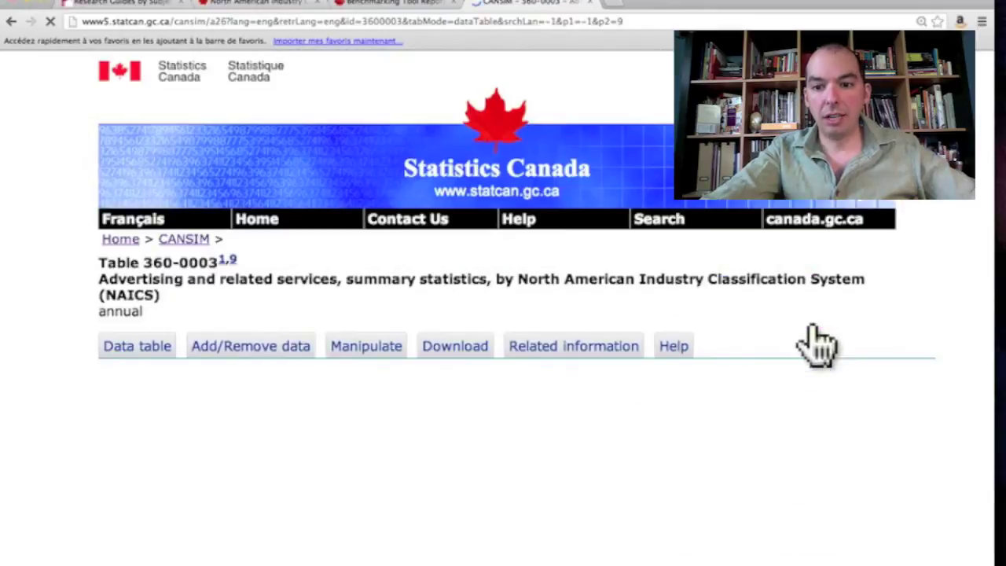
Highlight the Advertising, public relations, and related services [5418] classification in the selected items of table 360-0003.
scroll(779, 353, "down", 4)
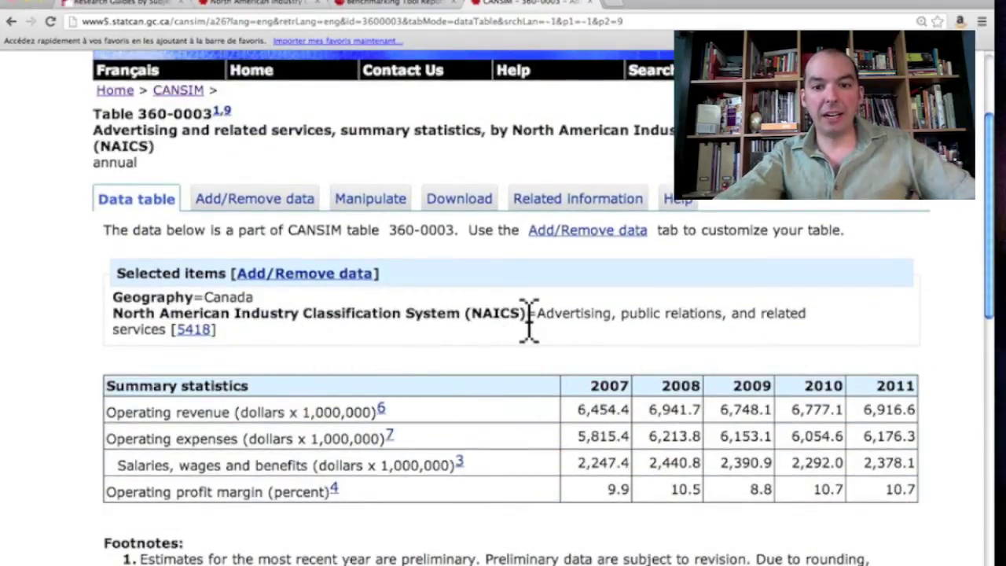
left_click_drag(554, 314, 646, 334)
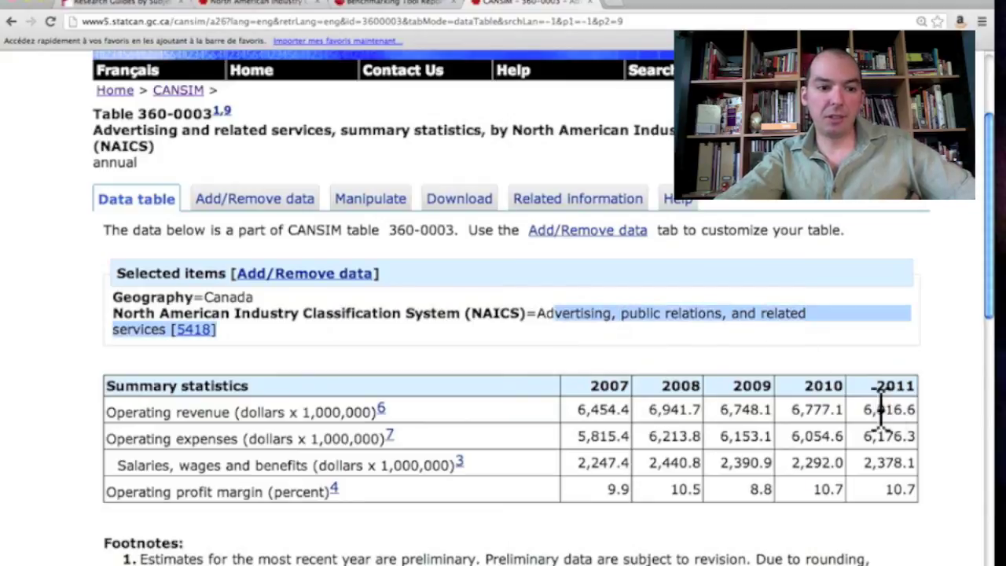
left_click(547, 353)
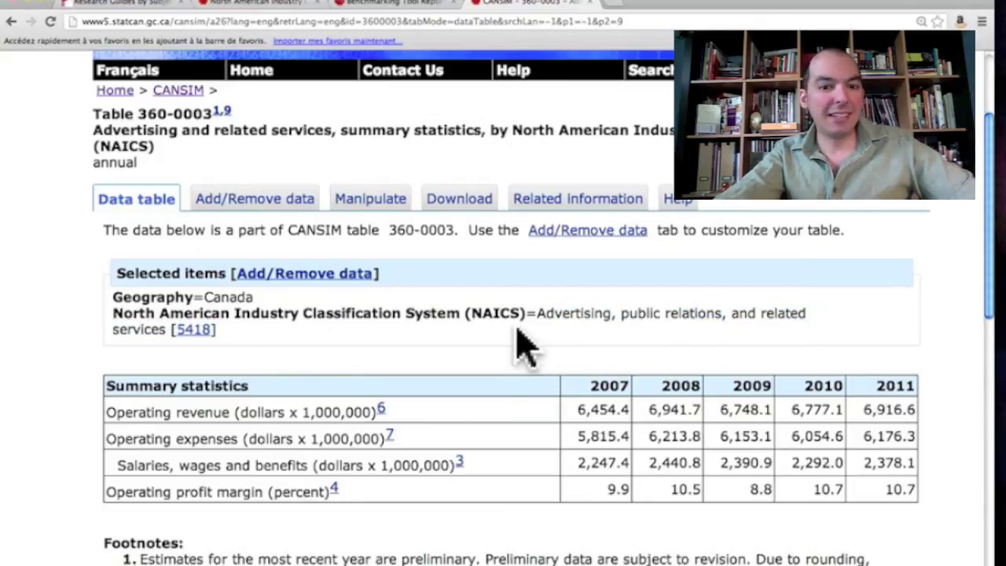
Start customizing the table's data and change the Geography selection from Canada to Québec only.
left_click(254, 209)
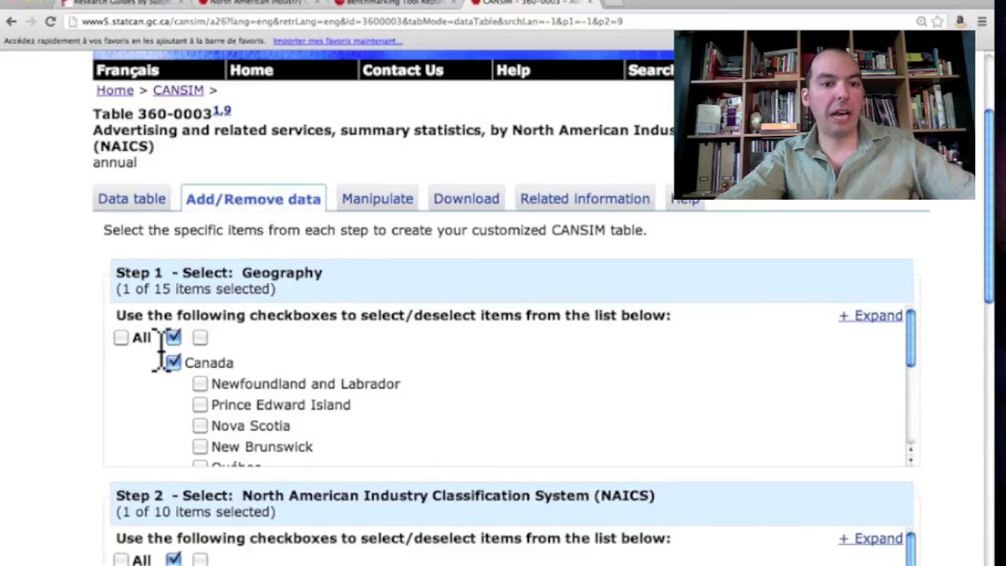
left_click(174, 363)
scroll(200, 392, "down", 3)
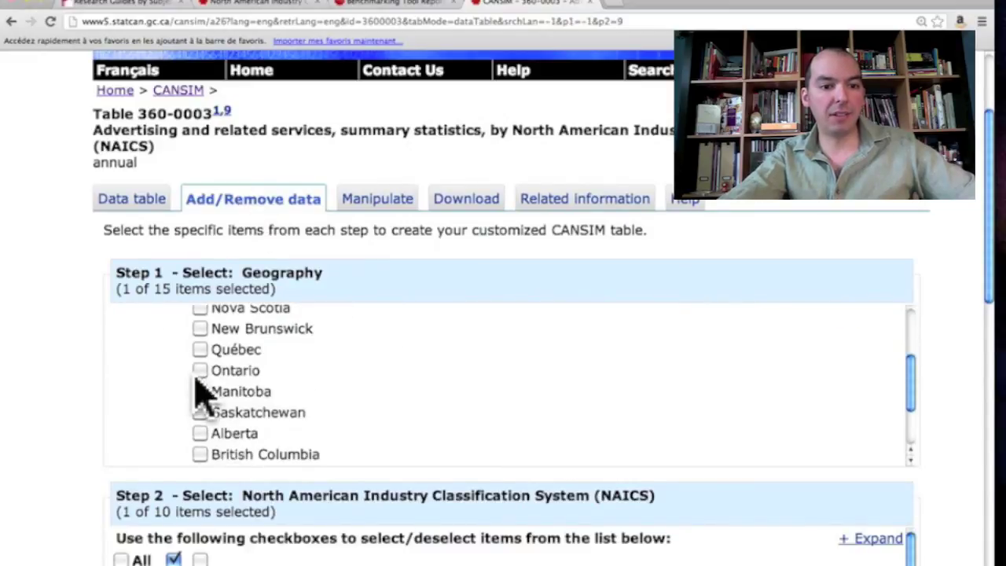
left_click(200, 349)
scroll(404, 431, "down", 3)
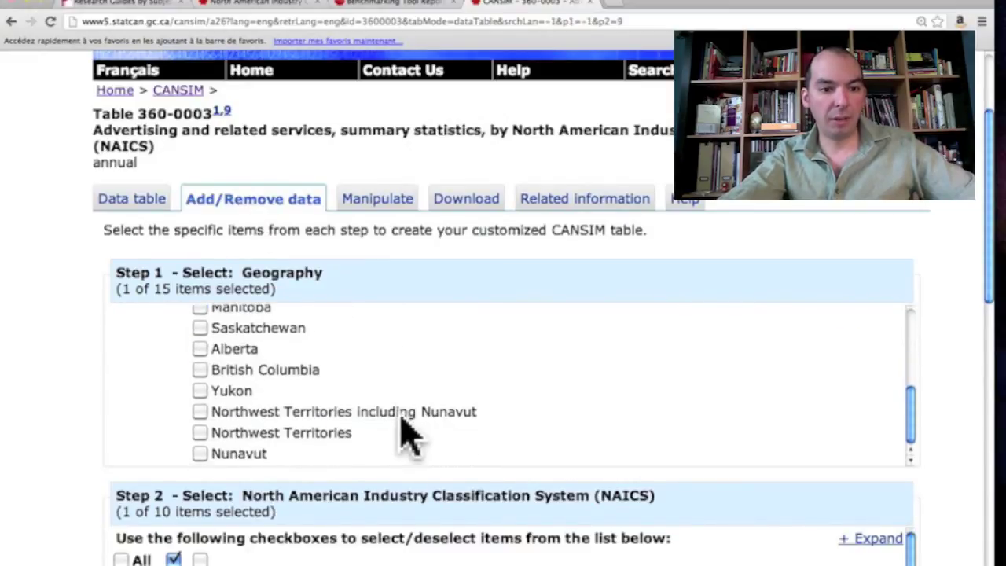
Replace the NAICS selection with Advertising agencies [54181] only, and apply the customization to retrieve the 2007 to 2011 table.
scroll(89, 465, "down", 5)
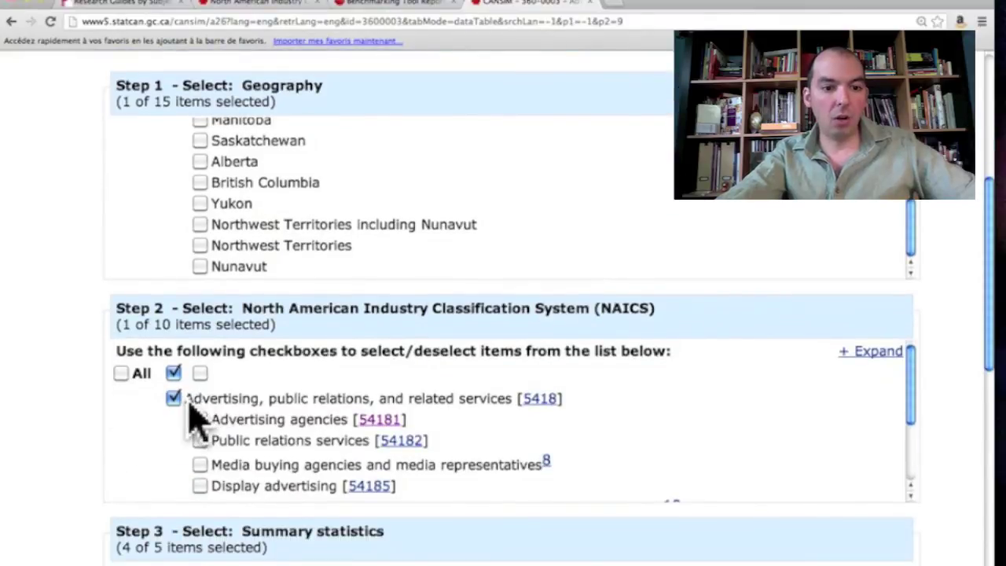
left_click(173, 399)
left_click(200, 420)
scroll(55, 428, "down", 5)
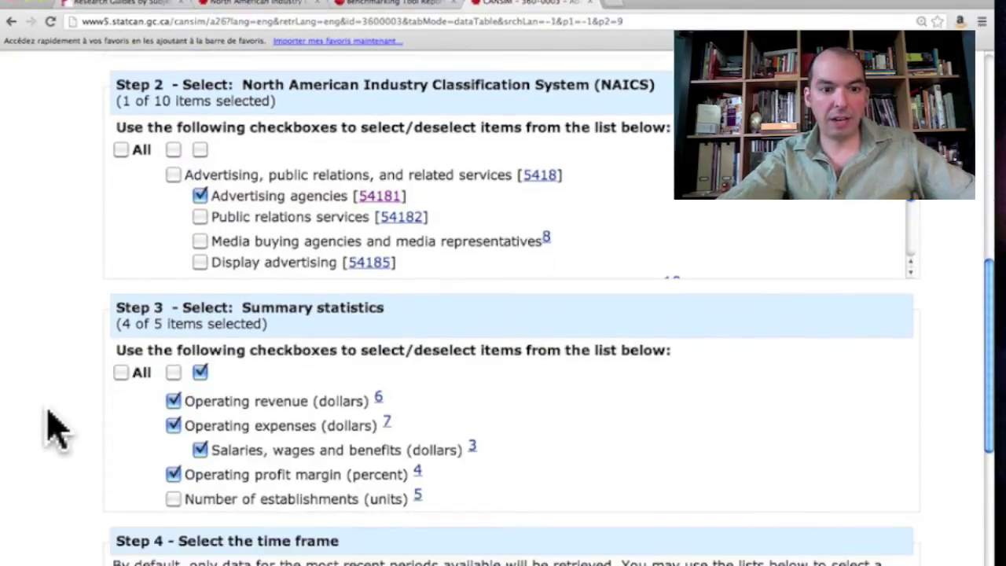
scroll(55, 428, "down", 6)
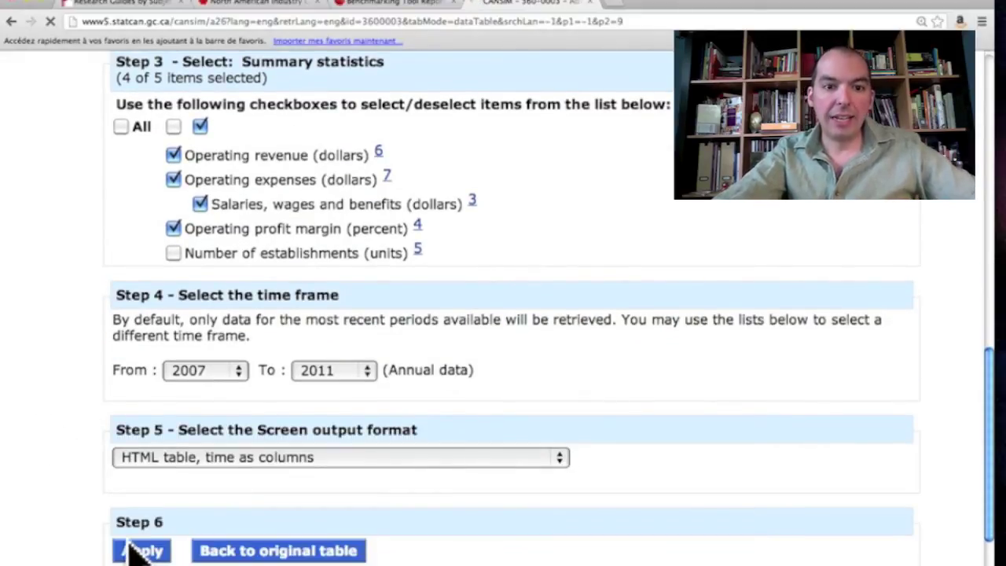
scroll(98, 467, "down", 3)
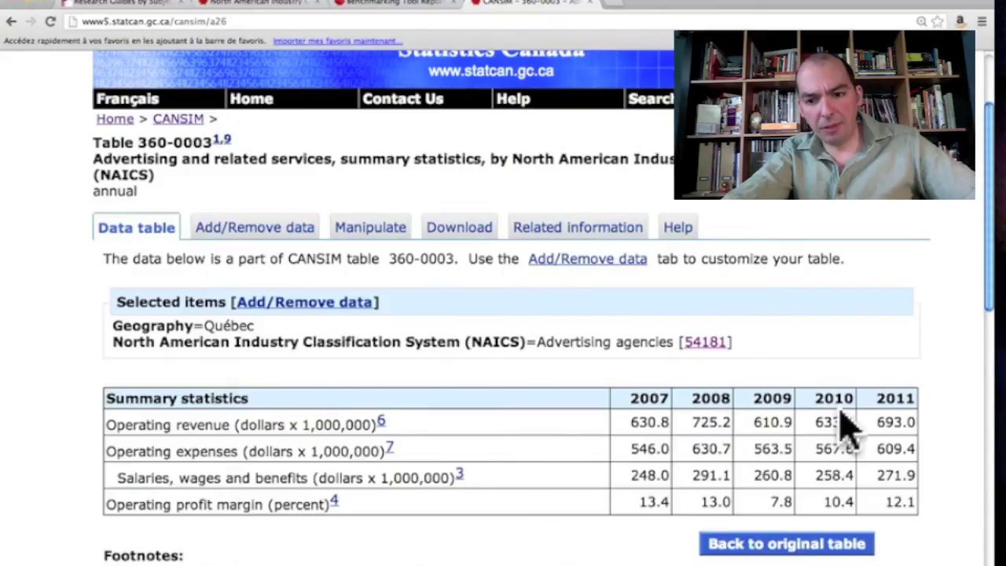
Compare Québec advertising agencies' 2011 operating revenue in table 360-0003 with the number of businesses and average total revenue in the Benchmarking Tool report.
left_click_drag(877, 422, 902, 425)
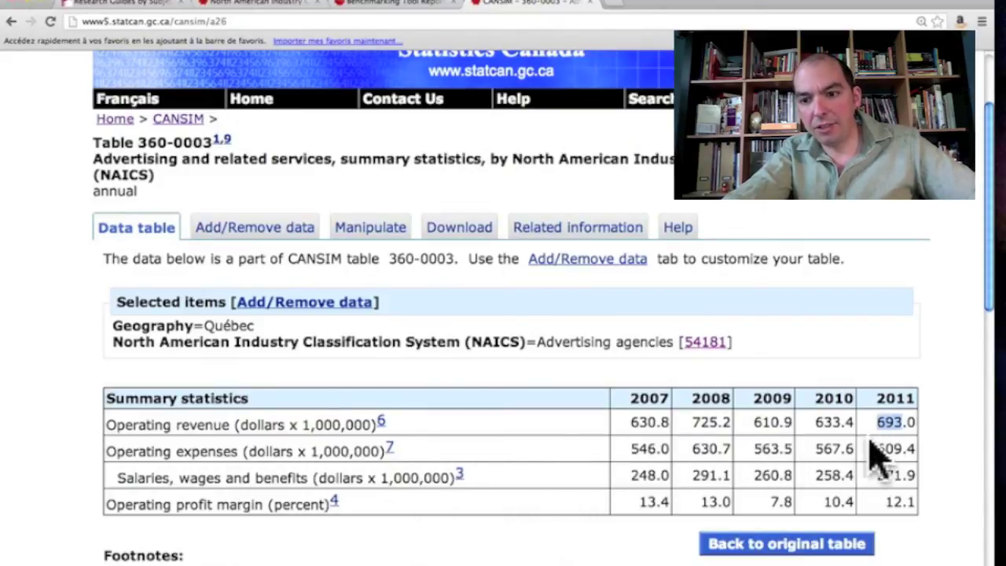
left_click(389, 4)
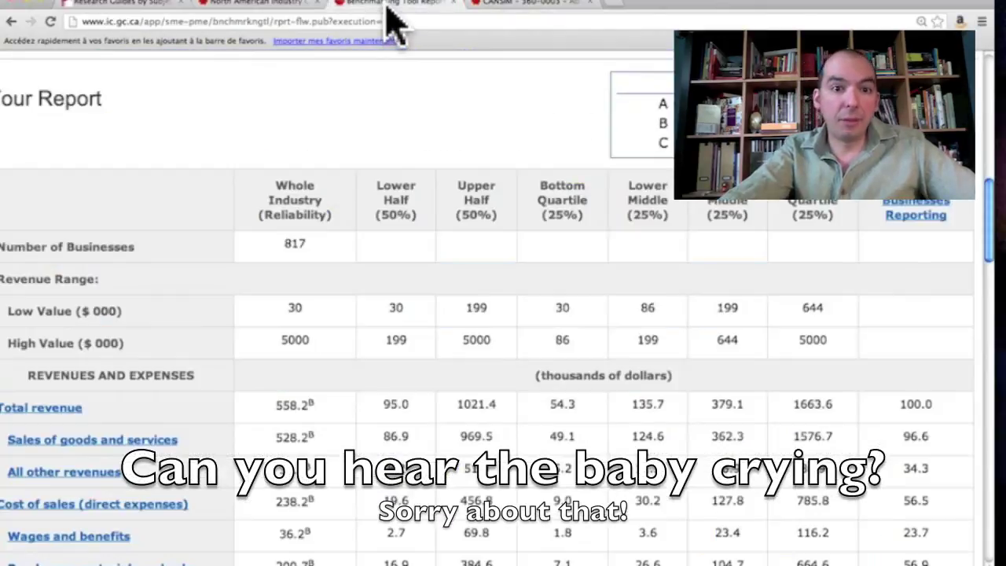
scroll(287, 269, "up", 15)
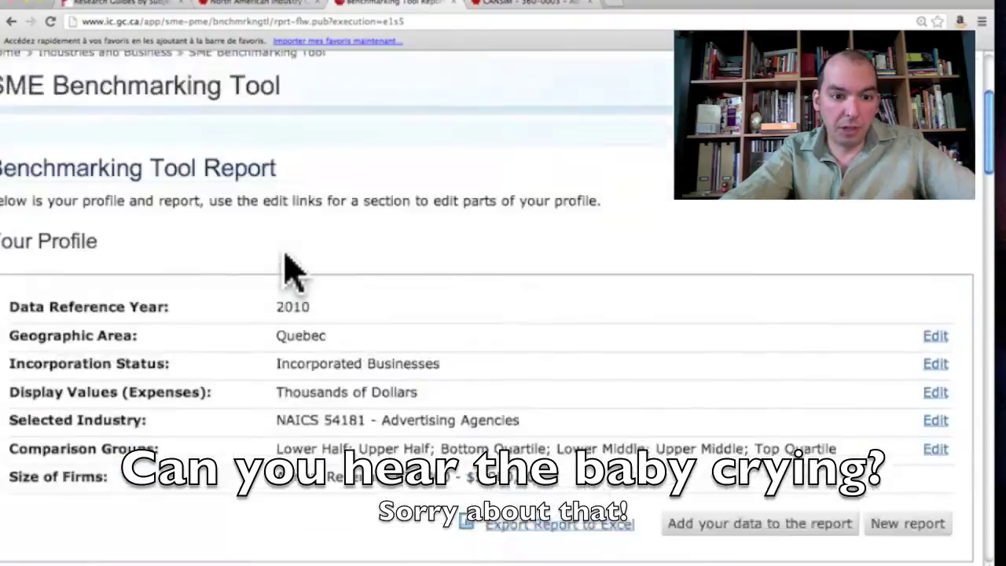
scroll(288, 270, "down", 10)
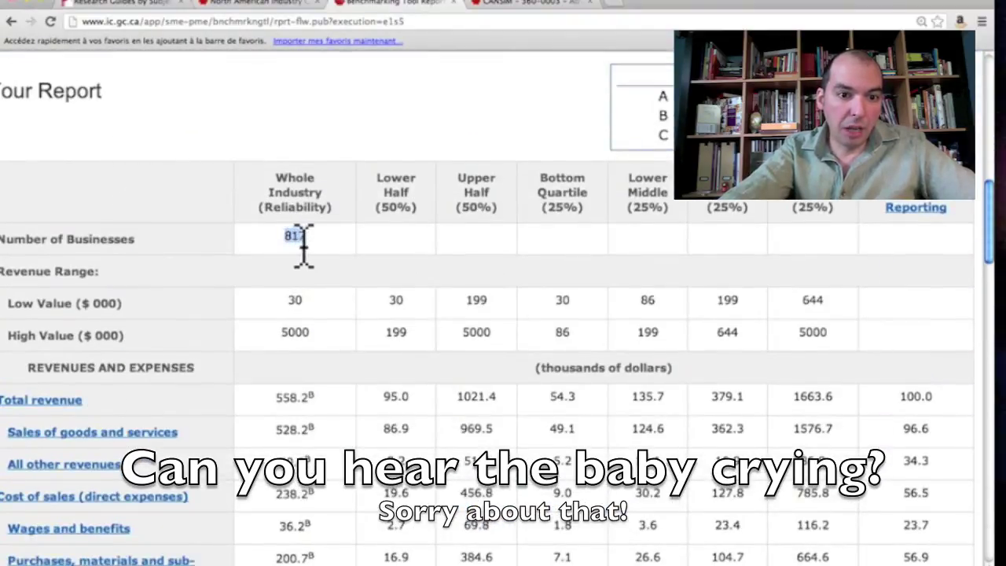
left_click(281, 404)
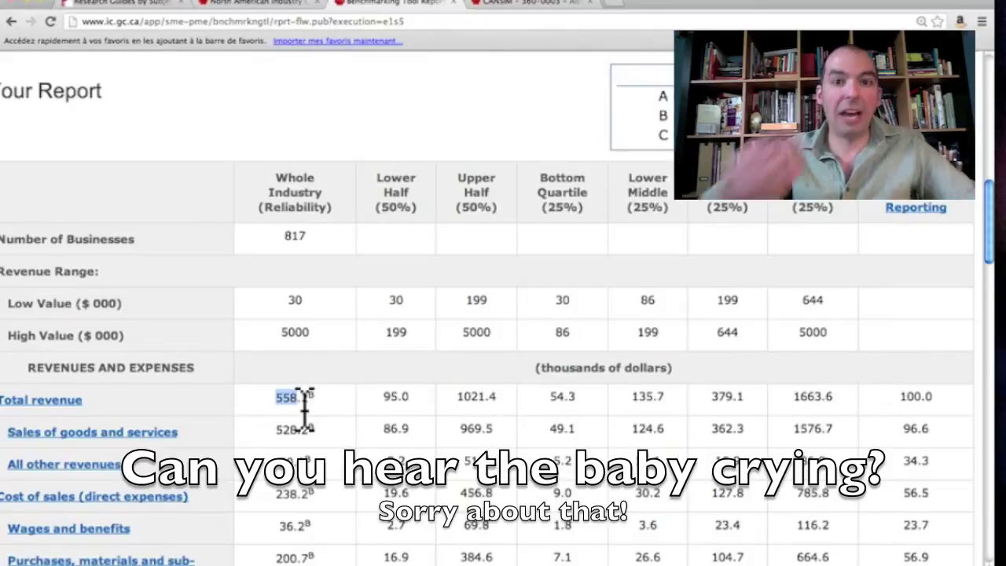
left_click(499, 6)
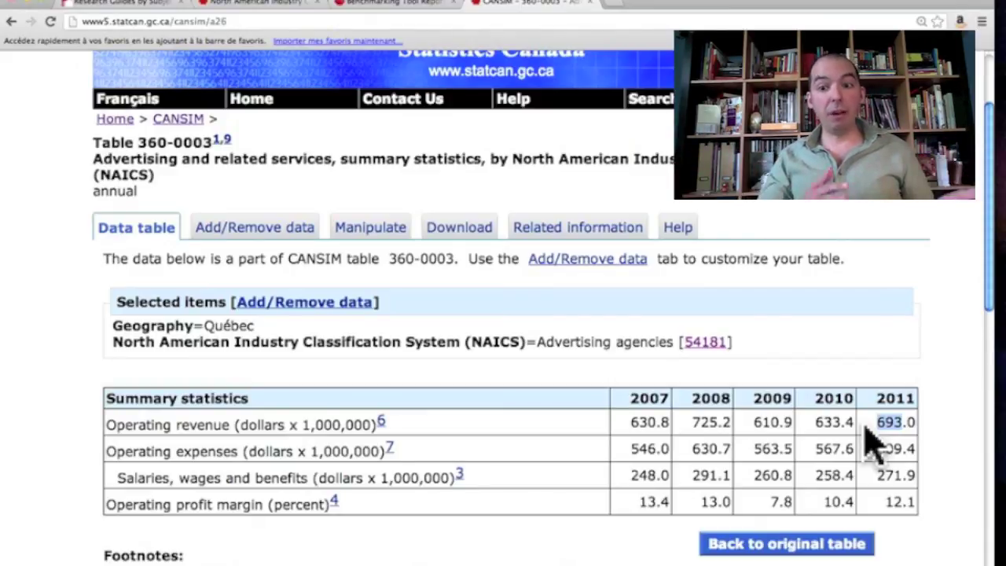
left_click(460, 3)
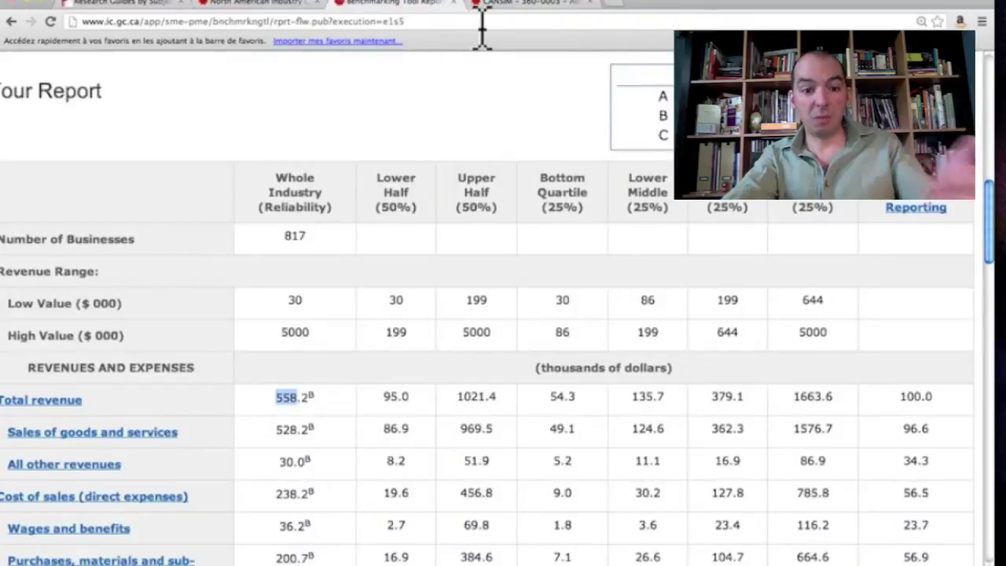
left_click(503, 5)
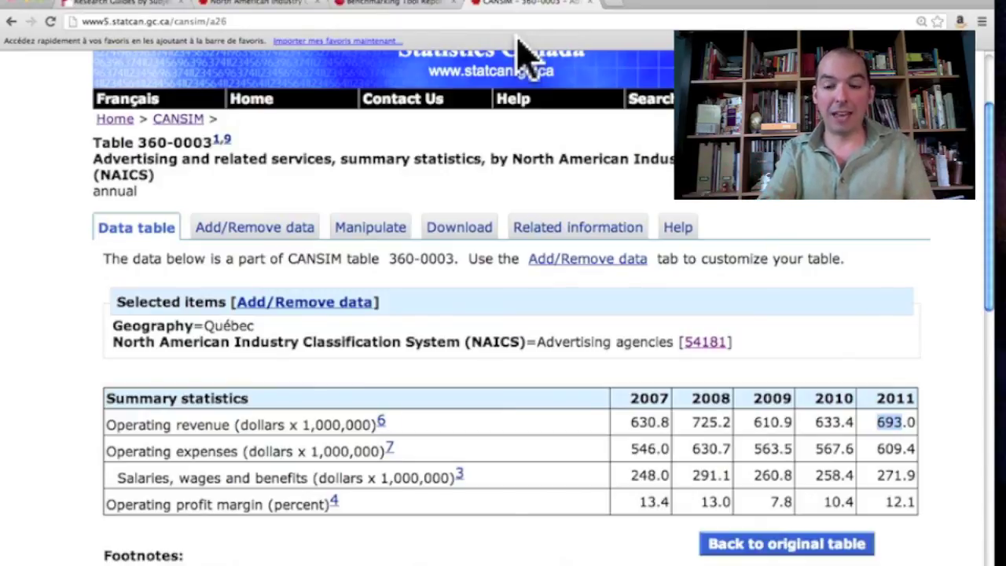
Return to the CANSIM home page and browse by subject to the list of Manufacturing tables.
left_click(174, 120)
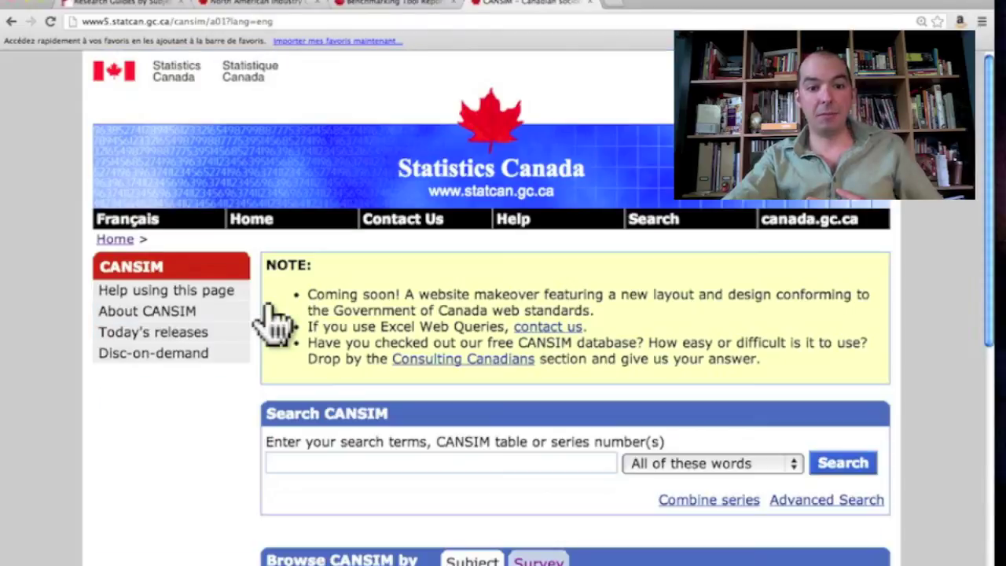
scroll(366, 359, "down", 5)
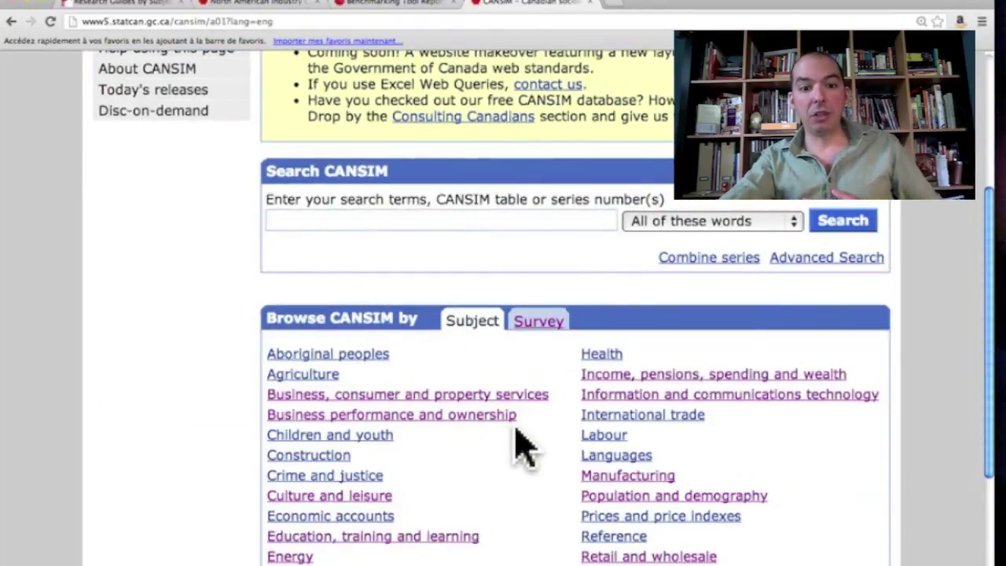
left_click(626, 479)
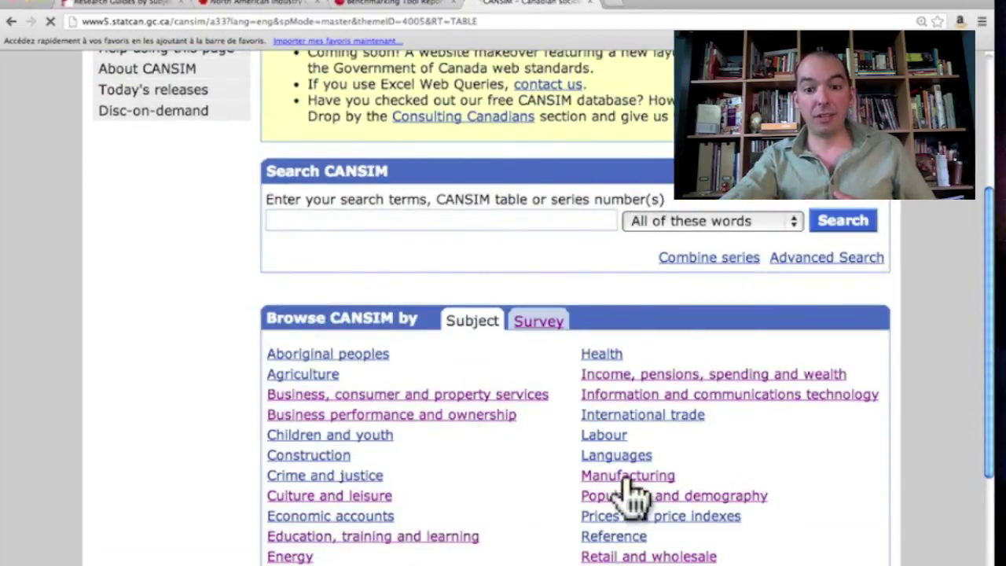
scroll(633, 489, "down", 2)
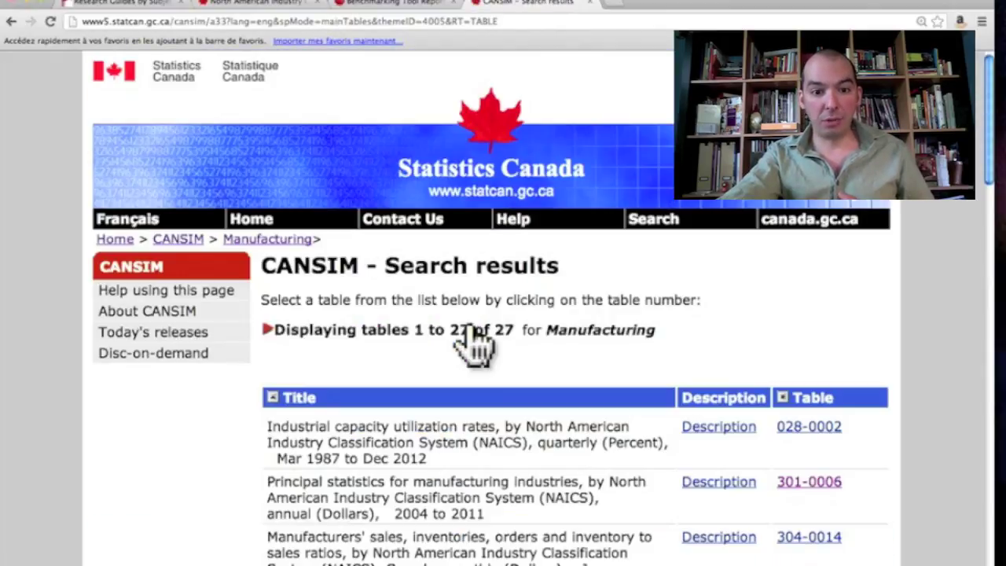
Highlight Principal statistics for manufacturing industries in the table list and open table 301-0006.
scroll(550, 419, "down", 2)
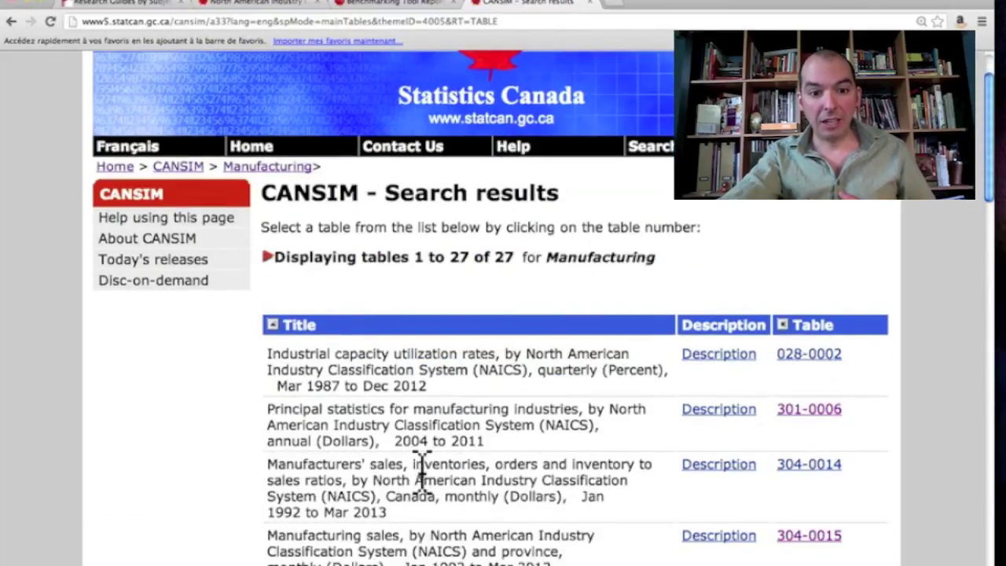
left_click_drag(535, 411, 273, 410)
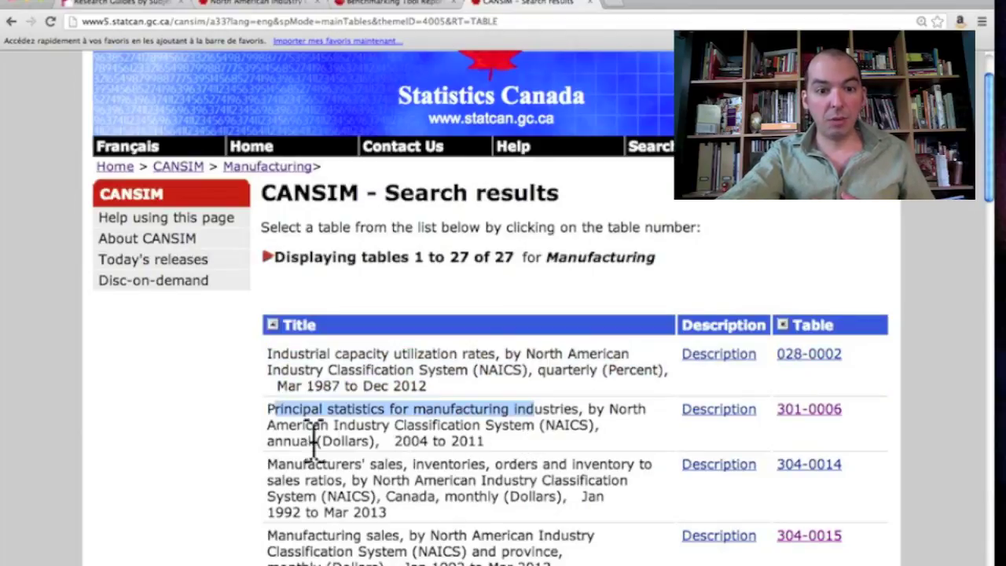
left_click(801, 409)
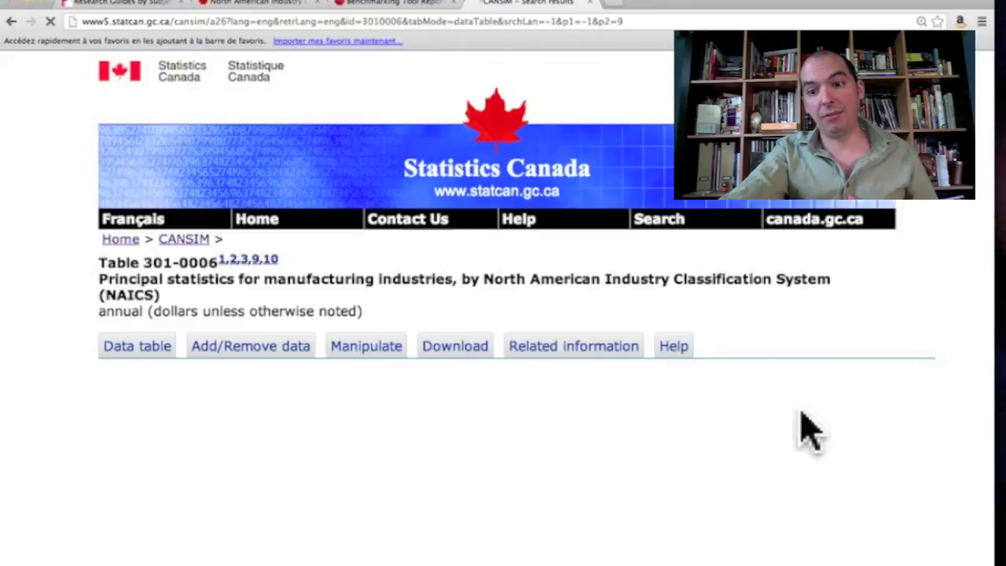
Start customizing table 301-0006 and change the Geography selection from Canada to Quebec only.
scroll(729, 440, "down", 2)
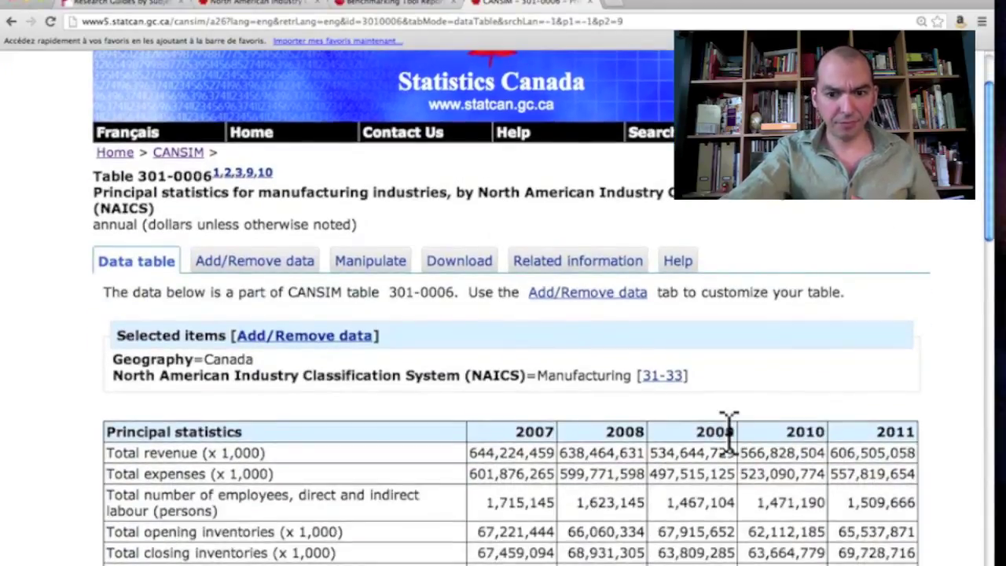
left_click(258, 264)
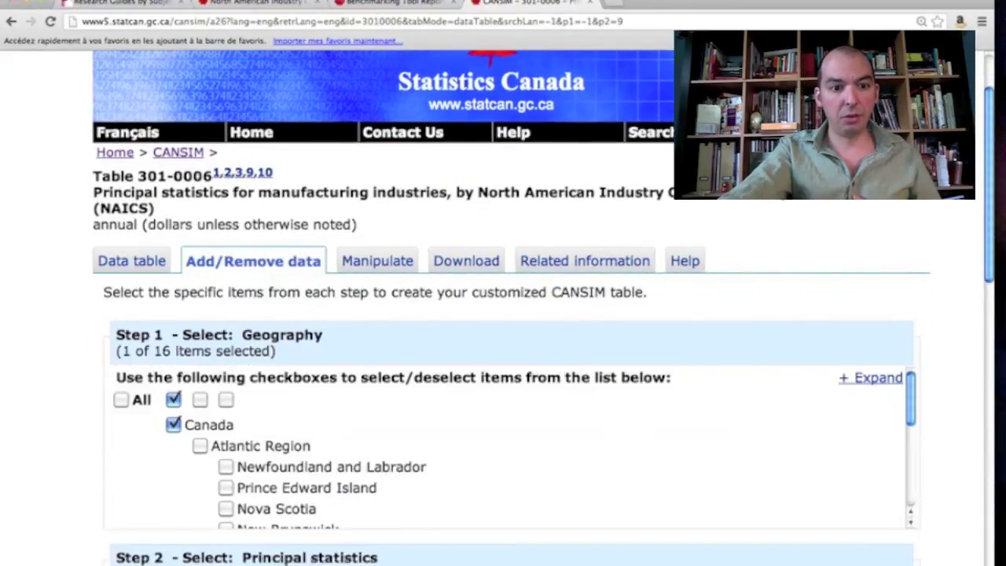
left_click(174, 425)
scroll(386, 466, "down", 4)
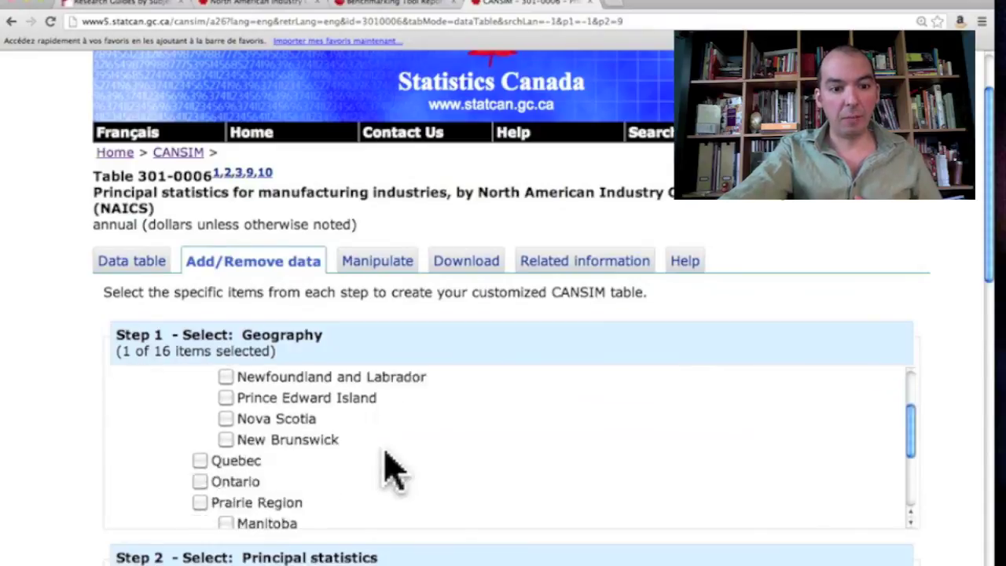
left_click(248, 378)
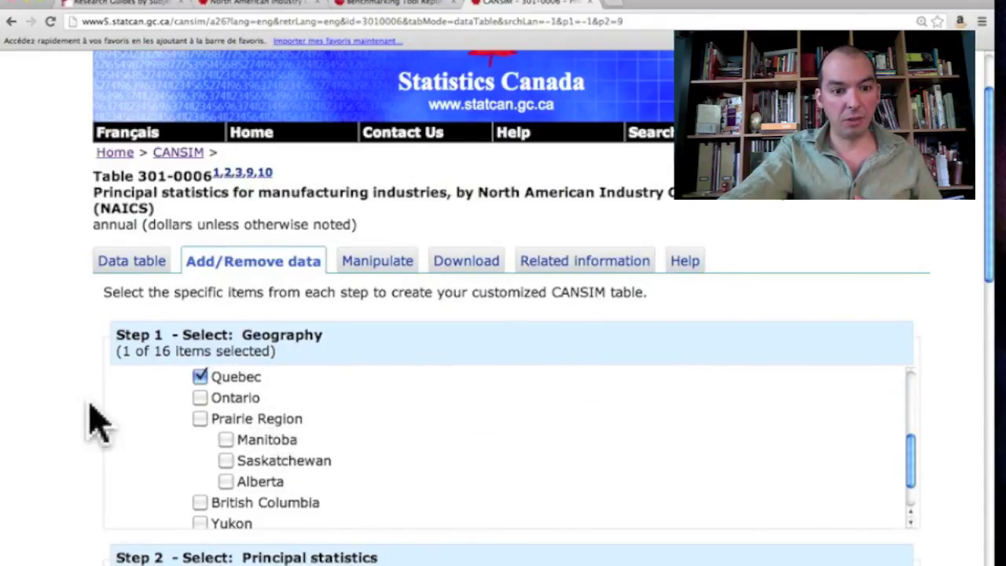
Examine the NAICS manufacturing industries, time frame and output format options available for customizing table 301-0006.
scroll(79, 452, "down", 5)
scroll(696, 236, "down", 10)
scroll(757, 205, "up", 1)
scroll(757, 205, "up", 5)
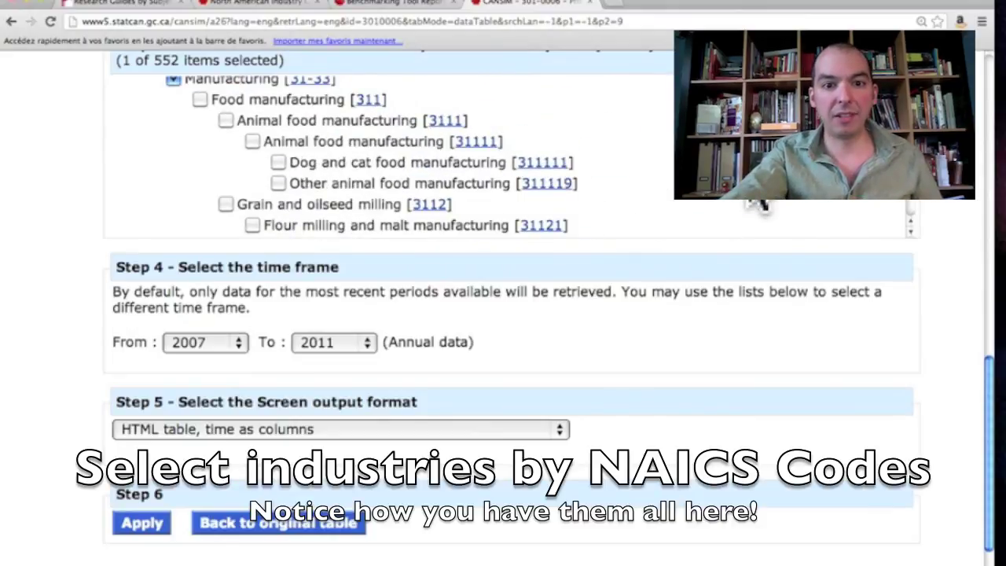
scroll(756, 205, "down", 10)
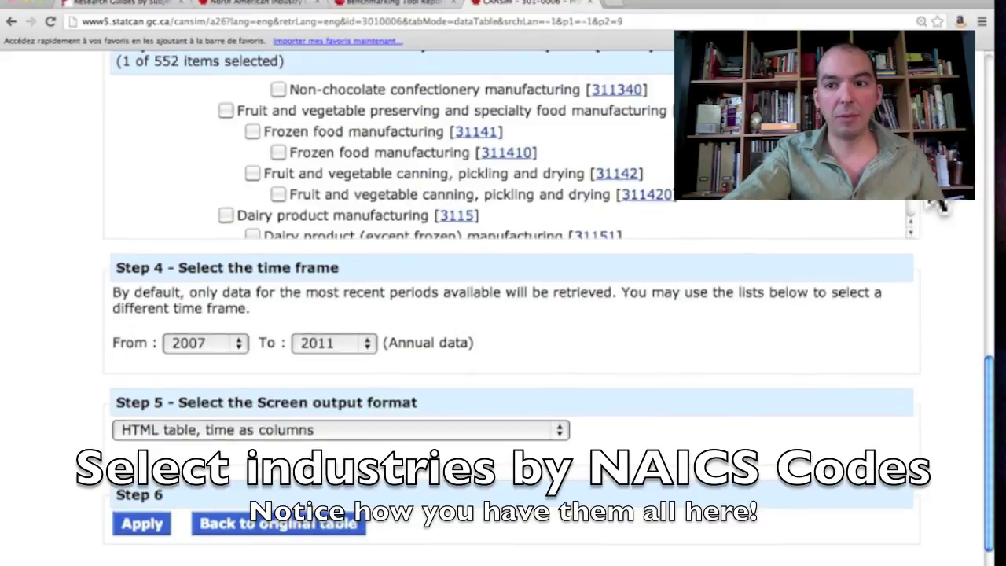
scroll(943, 191, "up", 20)
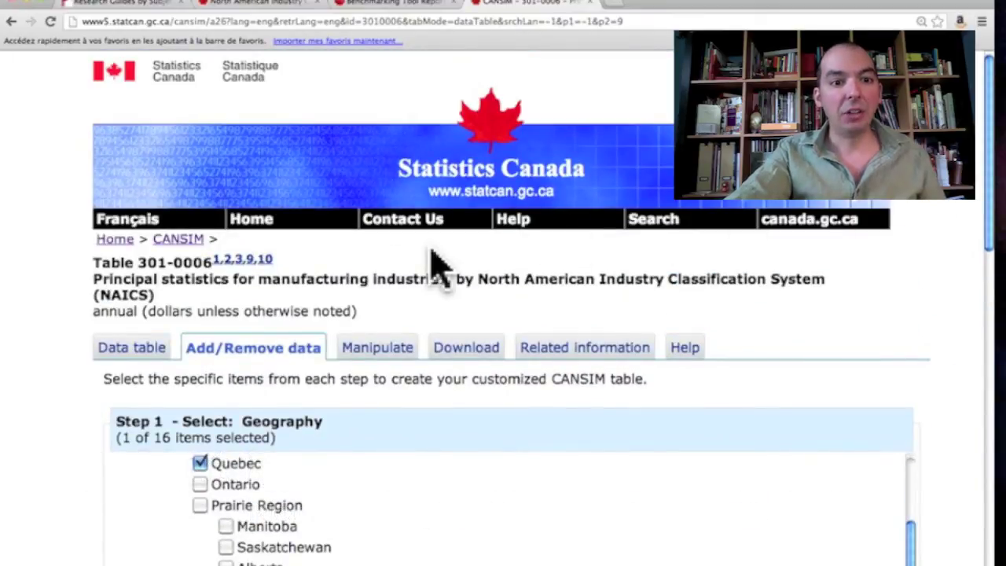